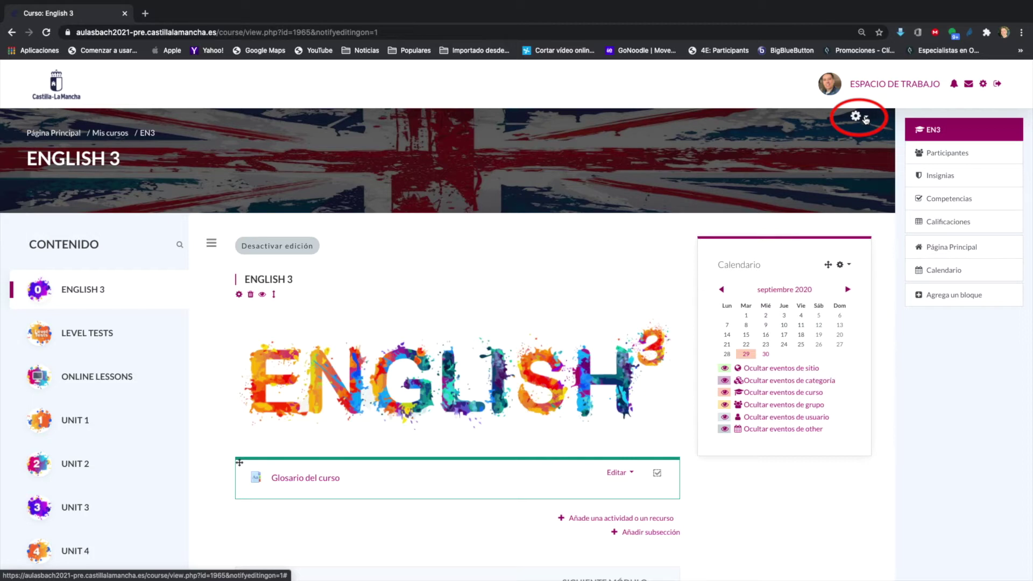
# Step: Open the English 3 course's question bank and view the question types available for a new question
pyautogui.click(865, 120)
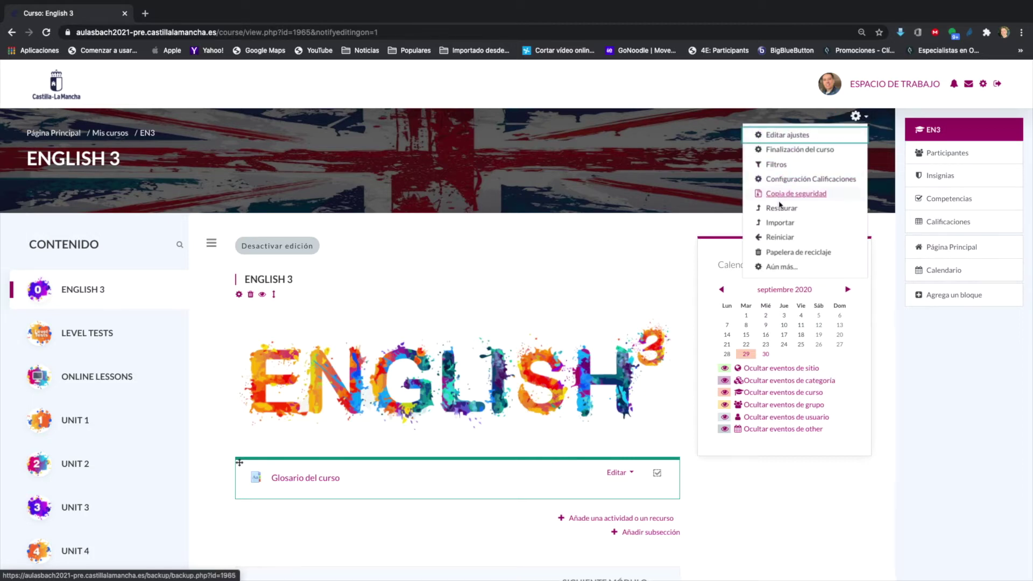
pyautogui.click(781, 267)
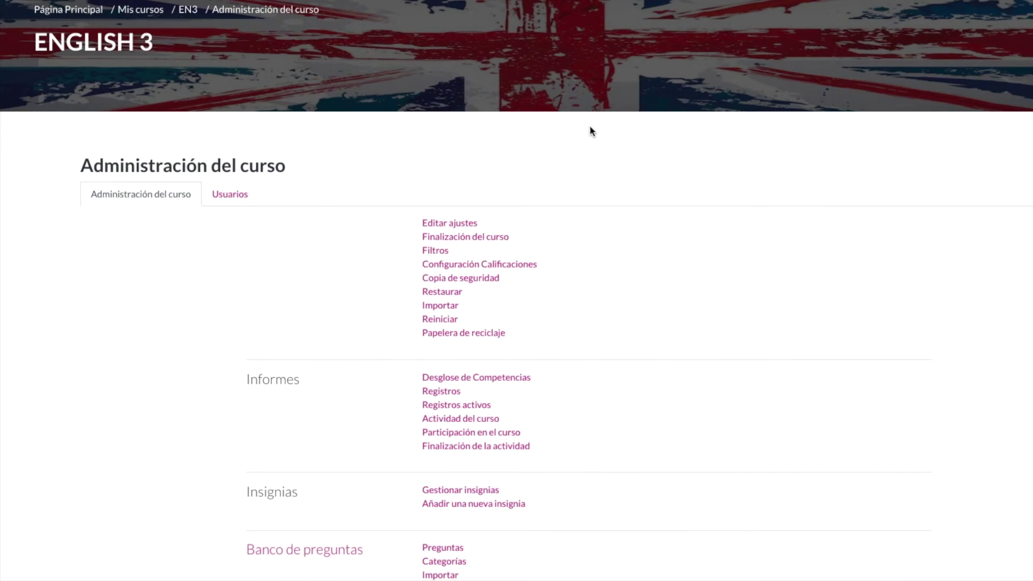
pyautogui.scroll(-3, 590, 129)
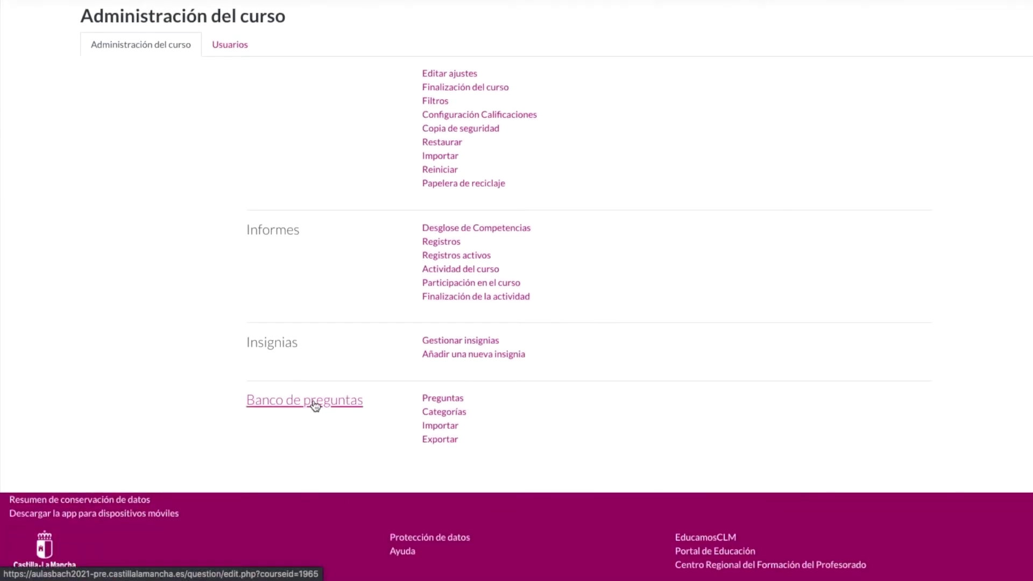
pyautogui.click(320, 402)
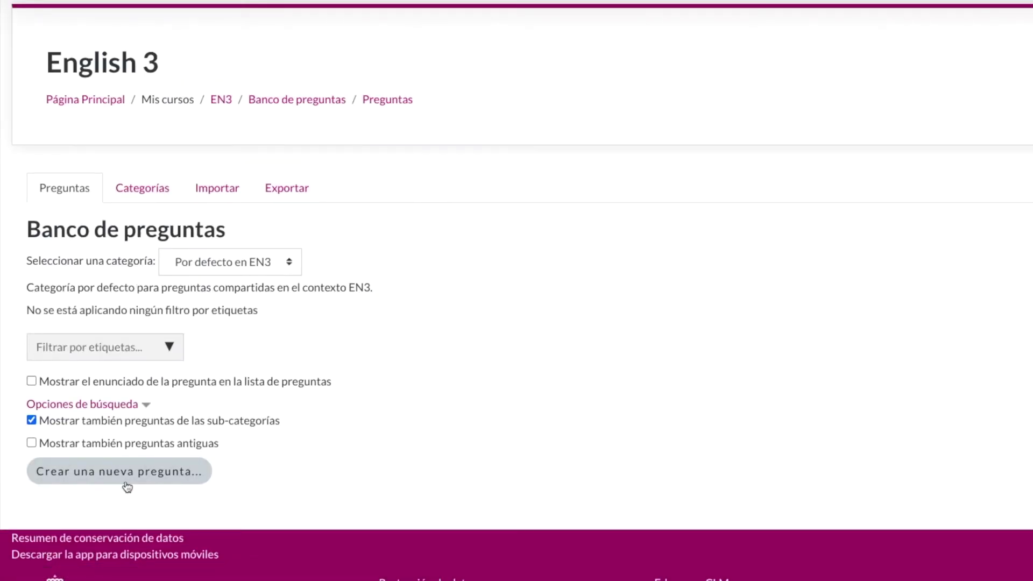
pyautogui.click(121, 473)
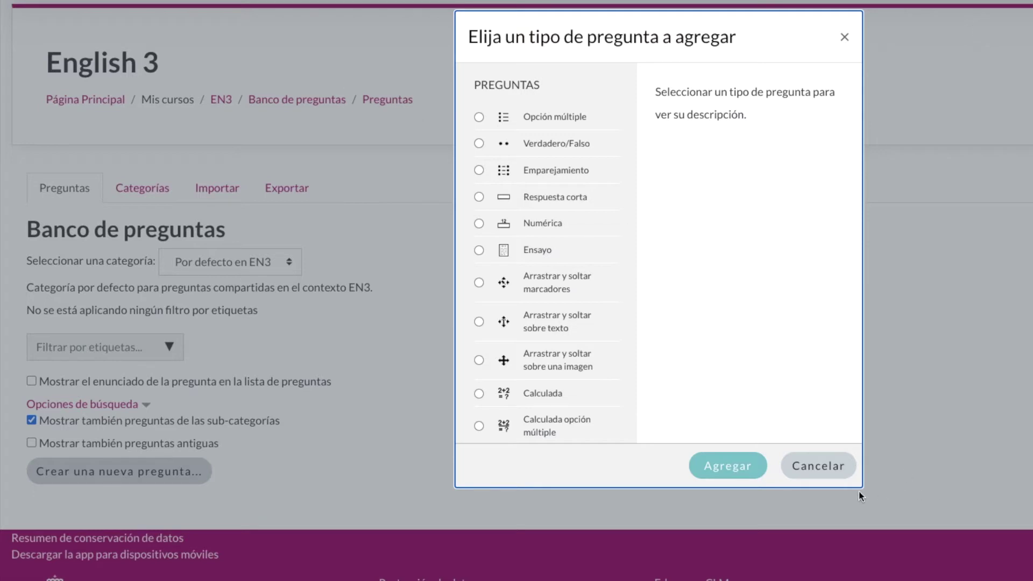
pyautogui.click(834, 467)
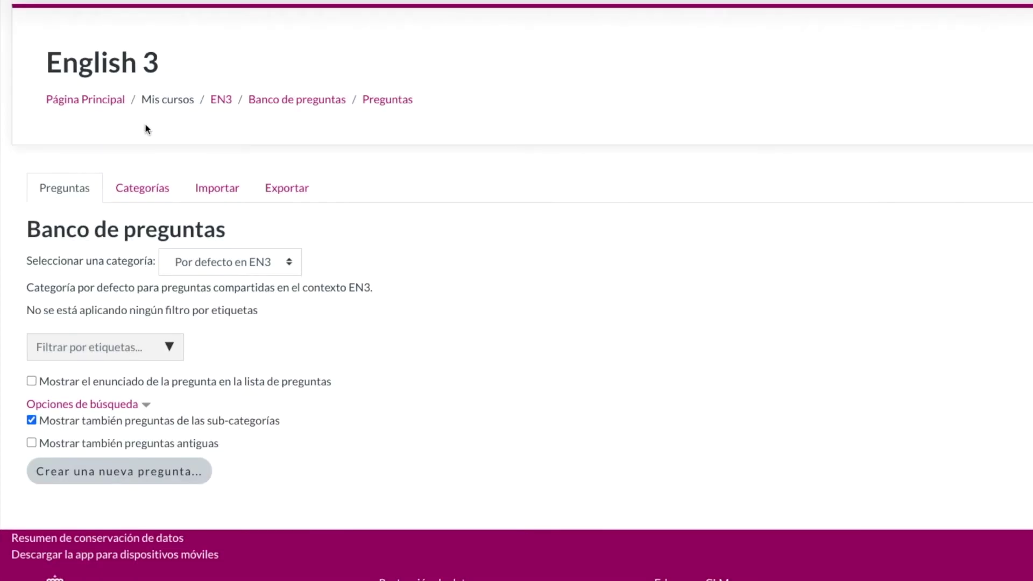
# Step: Return to the EN3 course and open the Examen de prueba quiz in Unit 3's Actividades for question editing
pyautogui.click(221, 102)
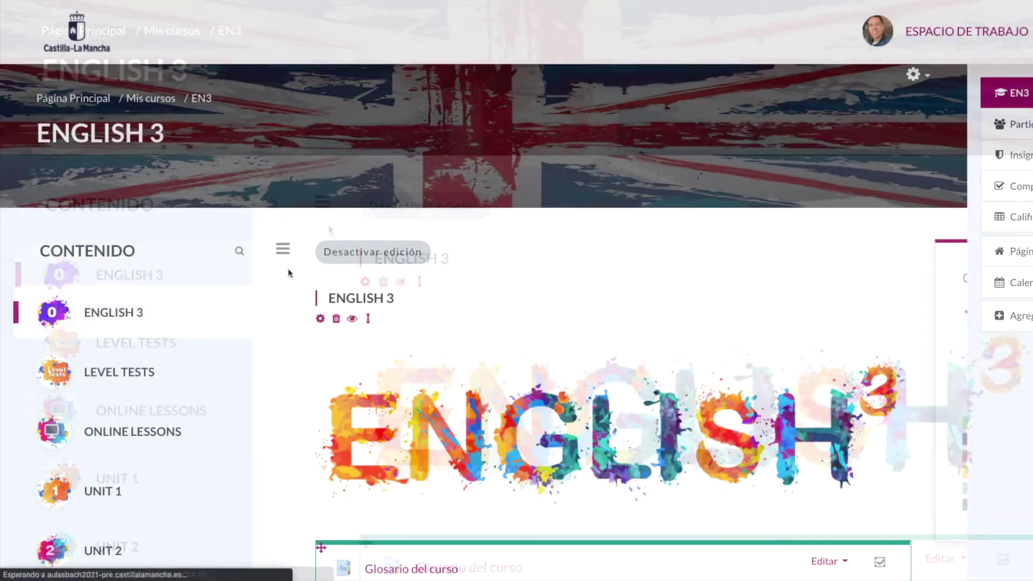
pyautogui.scroll(-4, 289, 272)
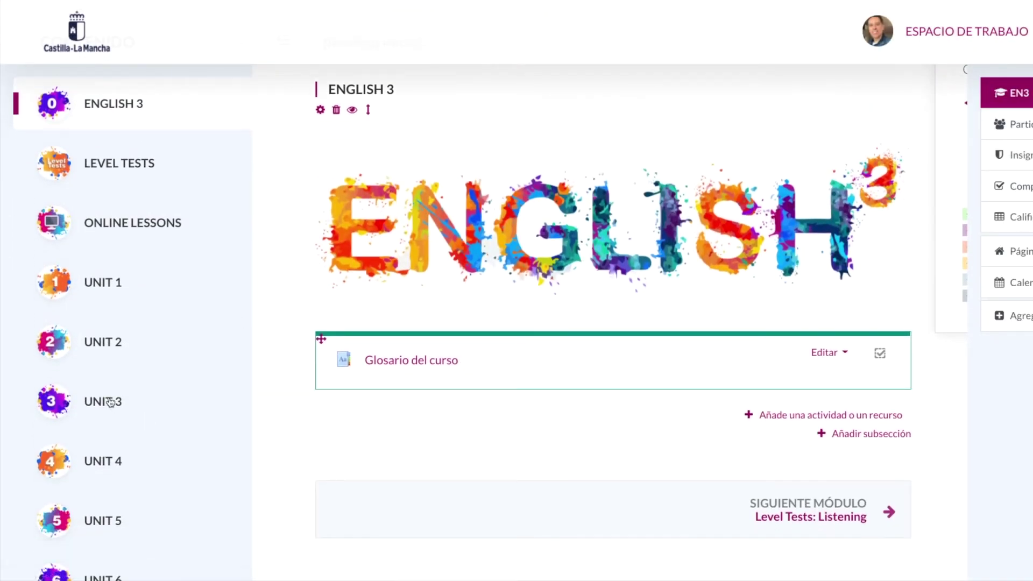
pyautogui.click(108, 404)
pyautogui.scroll(-1, 58, 358)
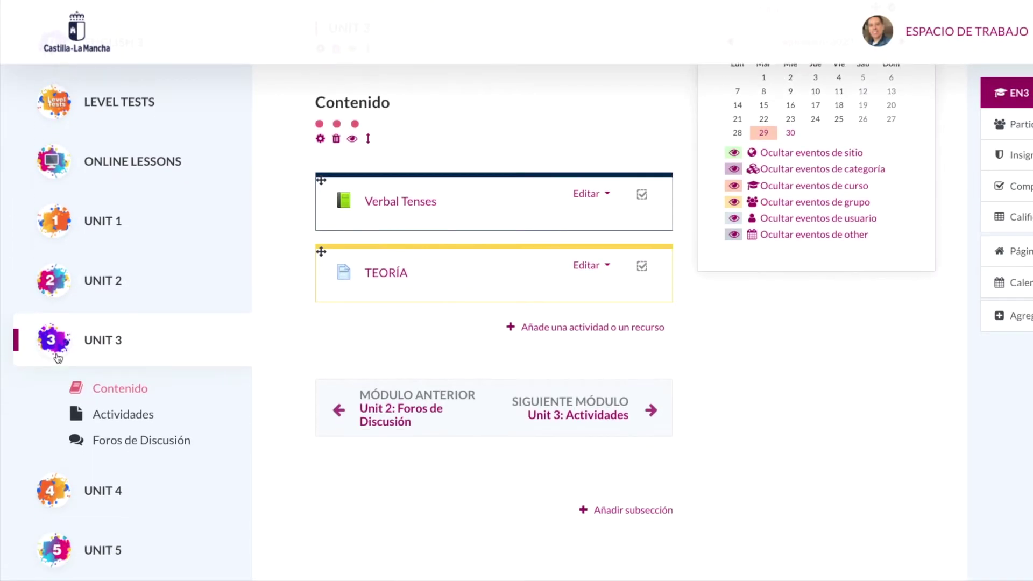
pyautogui.click(124, 420)
pyautogui.scroll(-5, 434, 382)
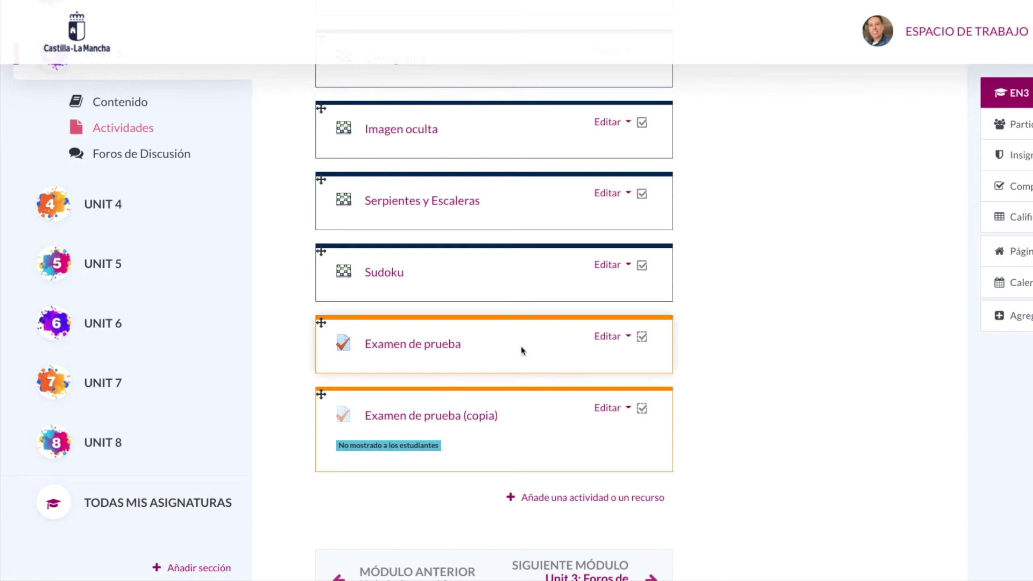
pyautogui.click(403, 350)
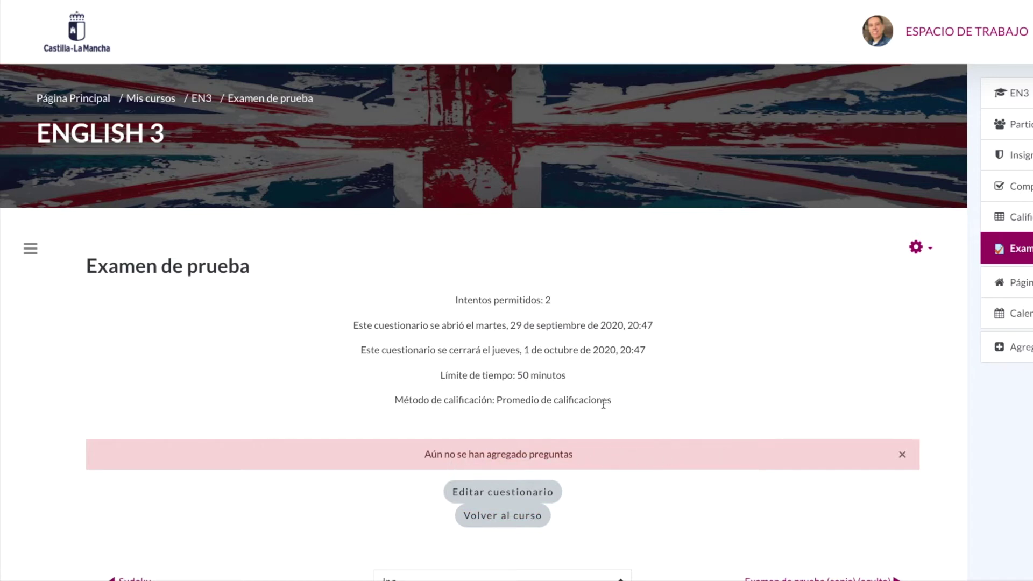
pyautogui.click(929, 250)
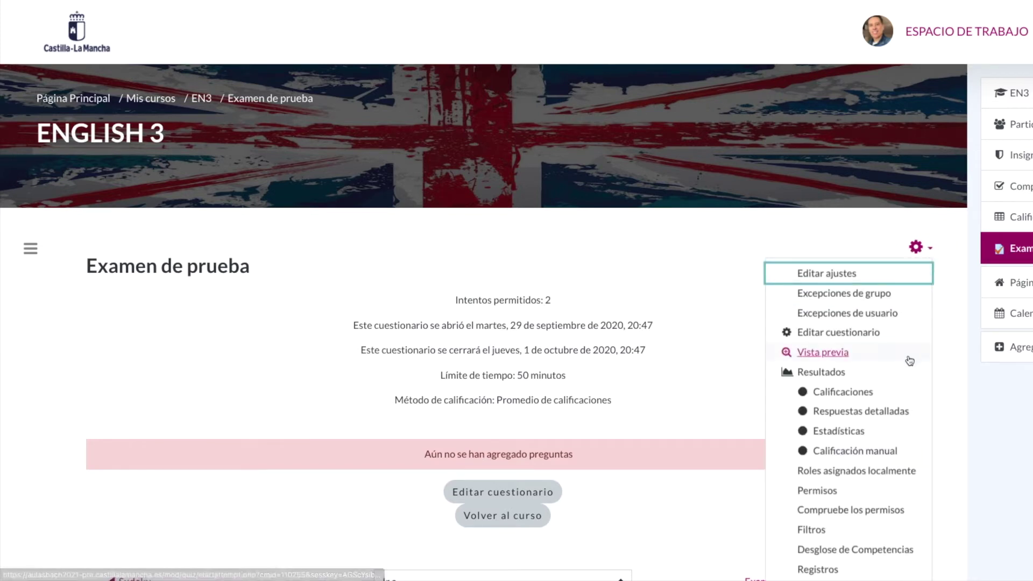
pyautogui.click(837, 334)
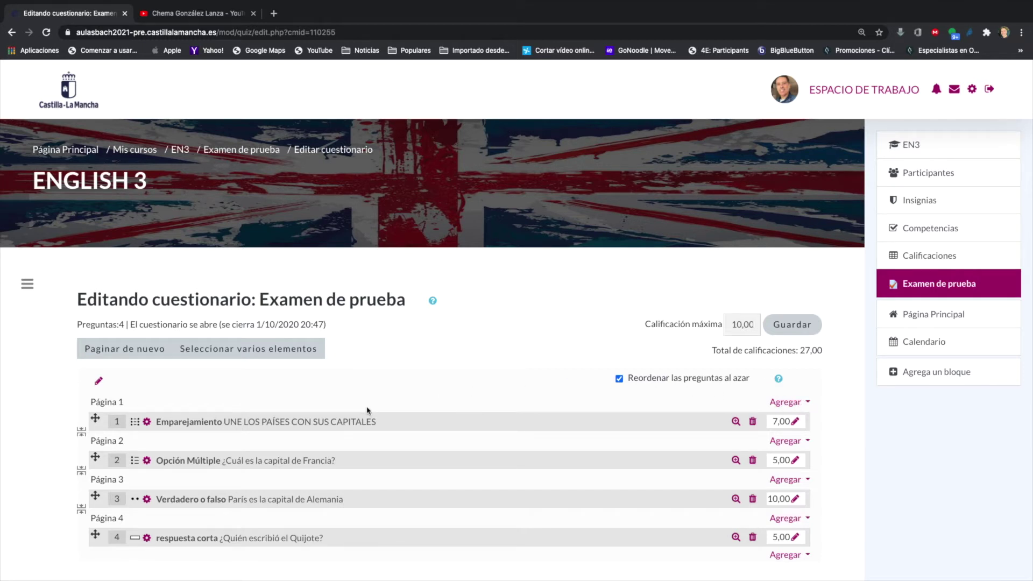
# Step: Start adding a brand-new question to Página 1 of the quiz
pyautogui.scroll(-2, 381, 408)
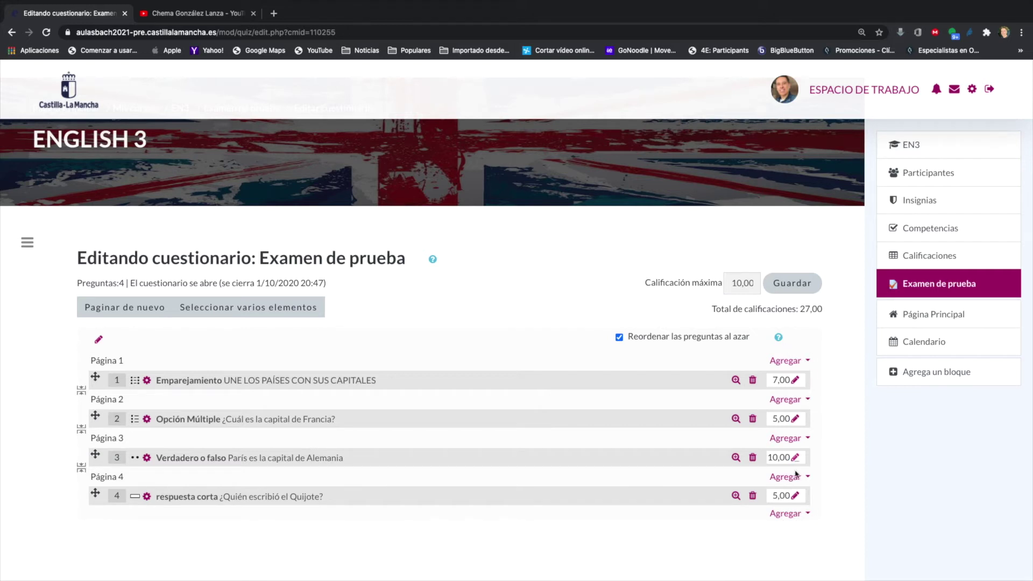
pyautogui.click(799, 364)
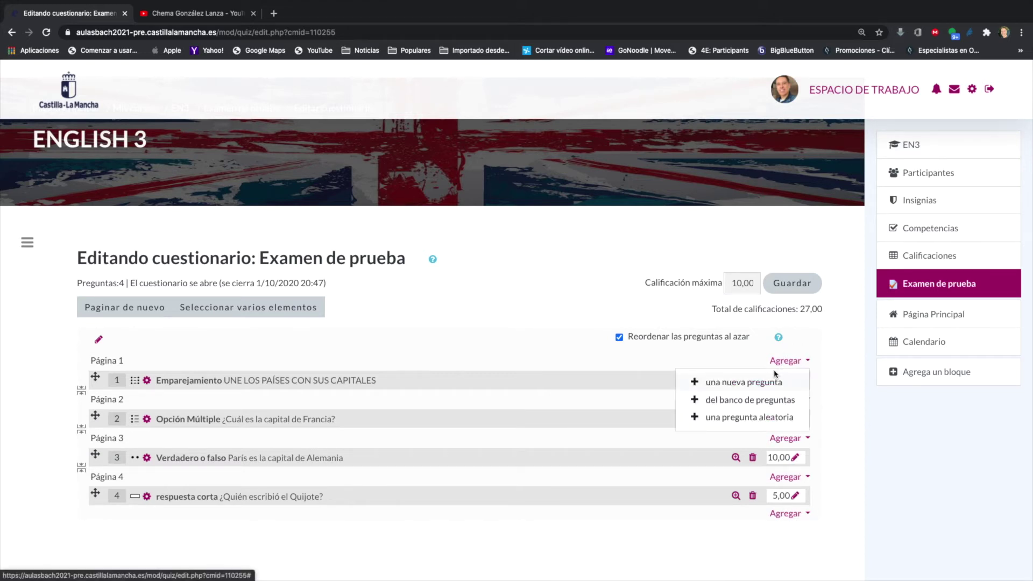
pyautogui.click(729, 383)
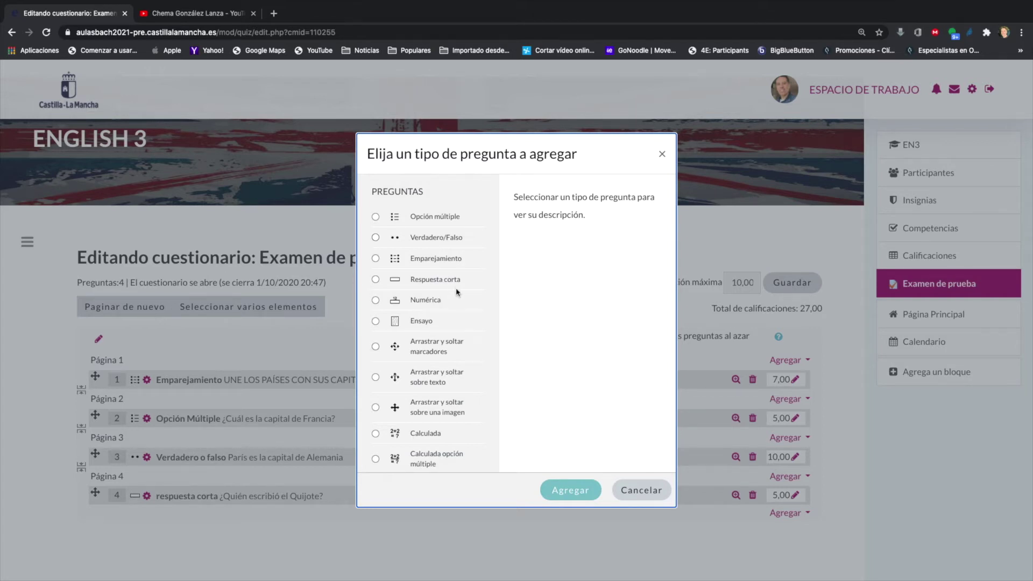
# Step: Examine the available question types, including the Wiris Quizzes group and the description of Calculada
pyautogui.scroll(-1, 456, 290)
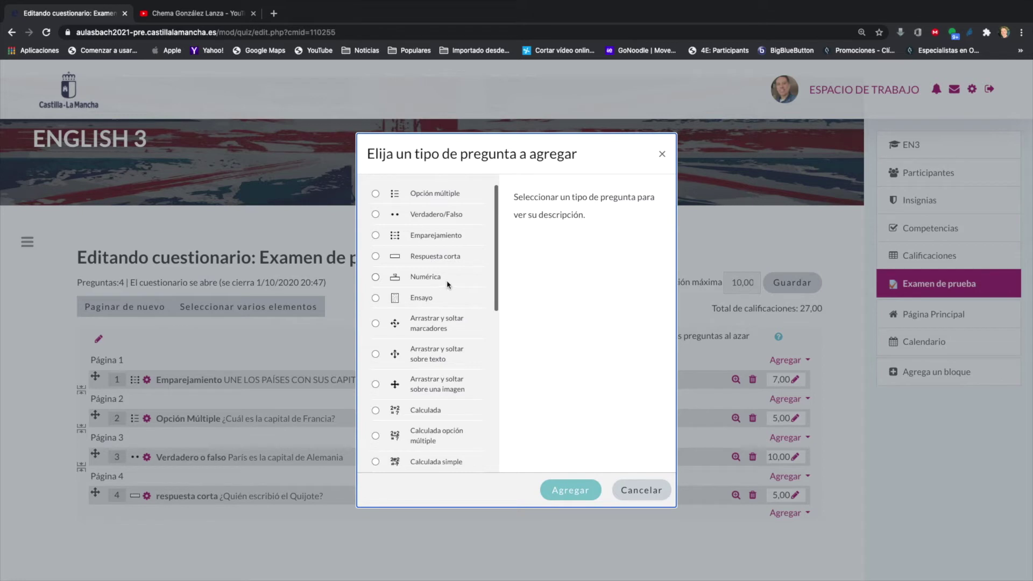
pyautogui.scroll(-2, 448, 285)
pyautogui.scroll(-3, 446, 285)
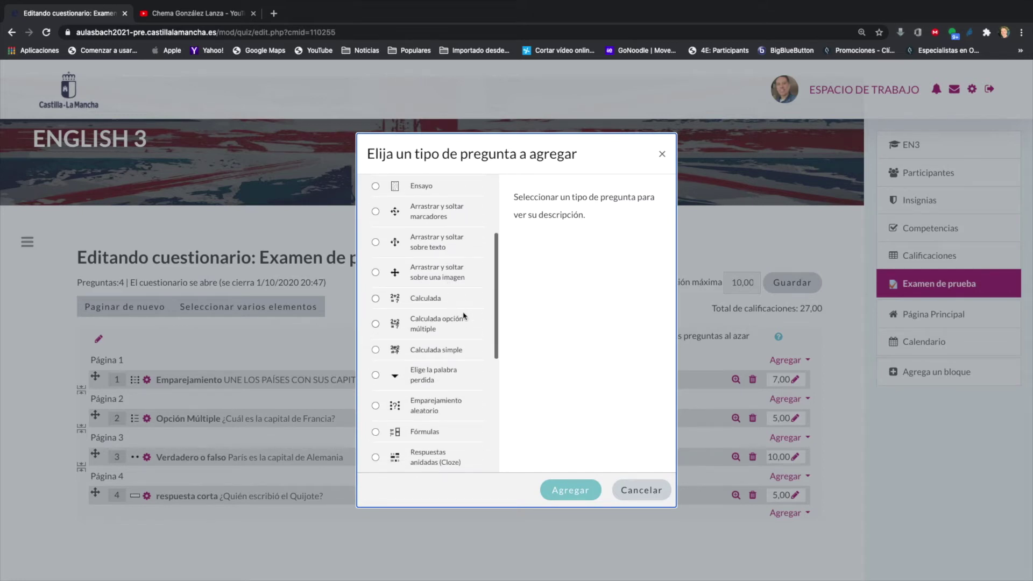
pyautogui.scroll(-1, 448, 330)
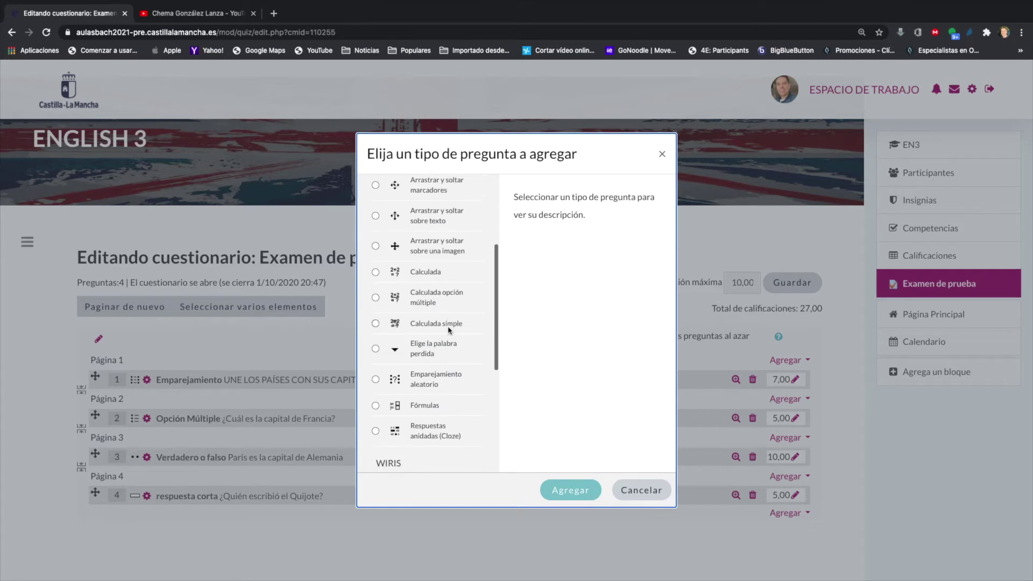
pyautogui.scroll(-3, 447, 328)
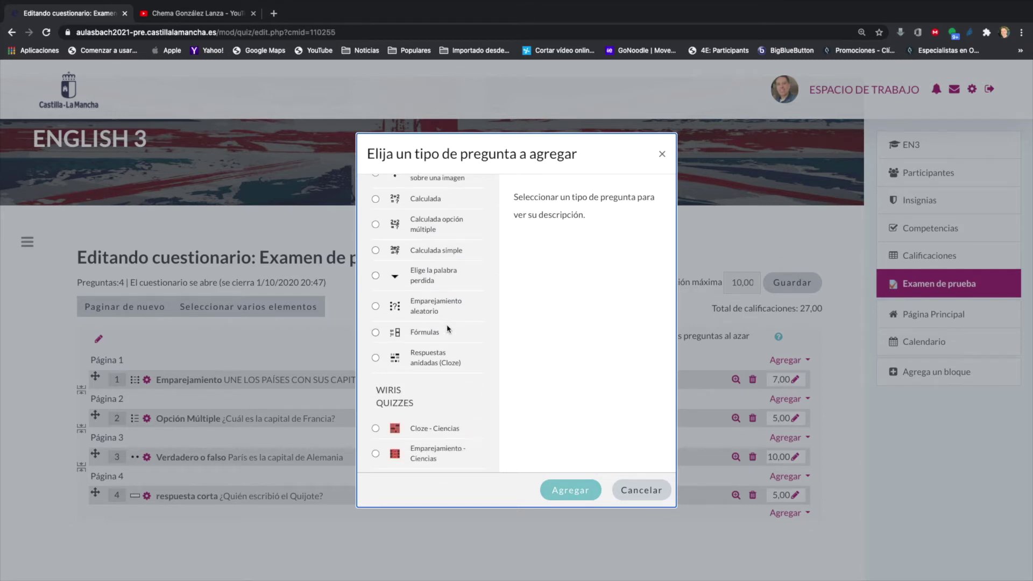
pyautogui.scroll(-2, 449, 333)
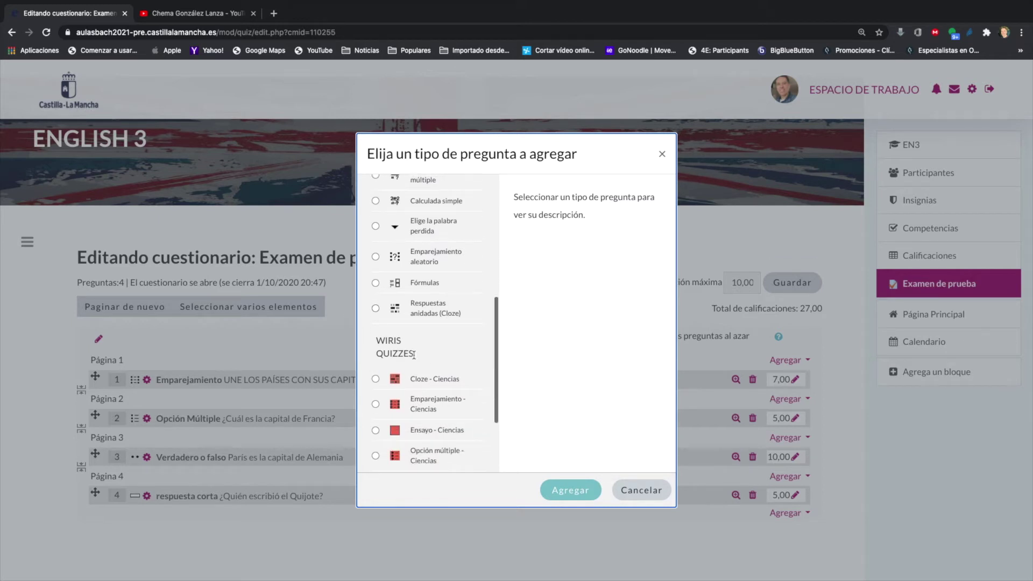
pyautogui.scroll(-2, 454, 367)
pyautogui.scroll(-2, 454, 367)
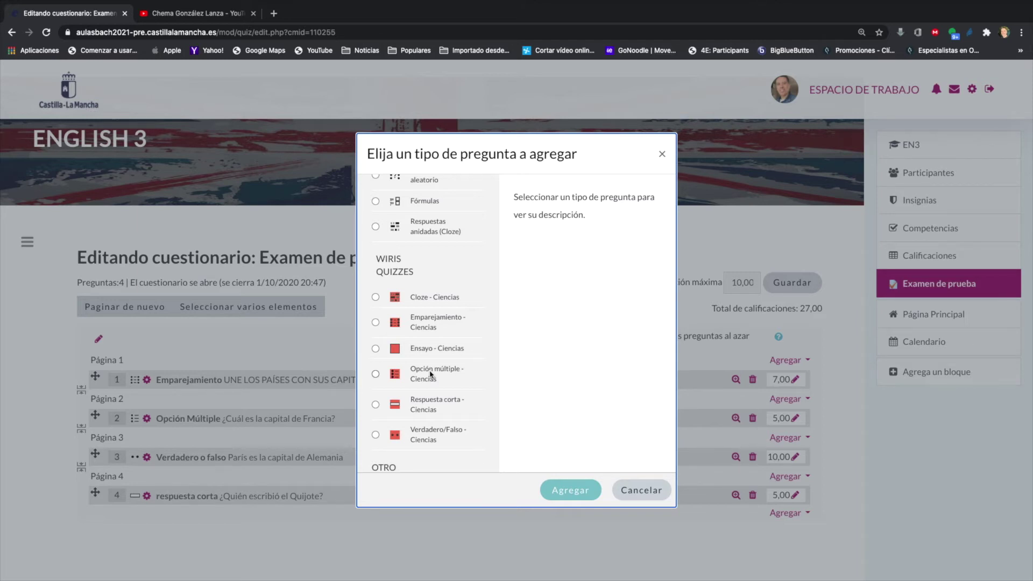
pyautogui.scroll(3, 448, 357)
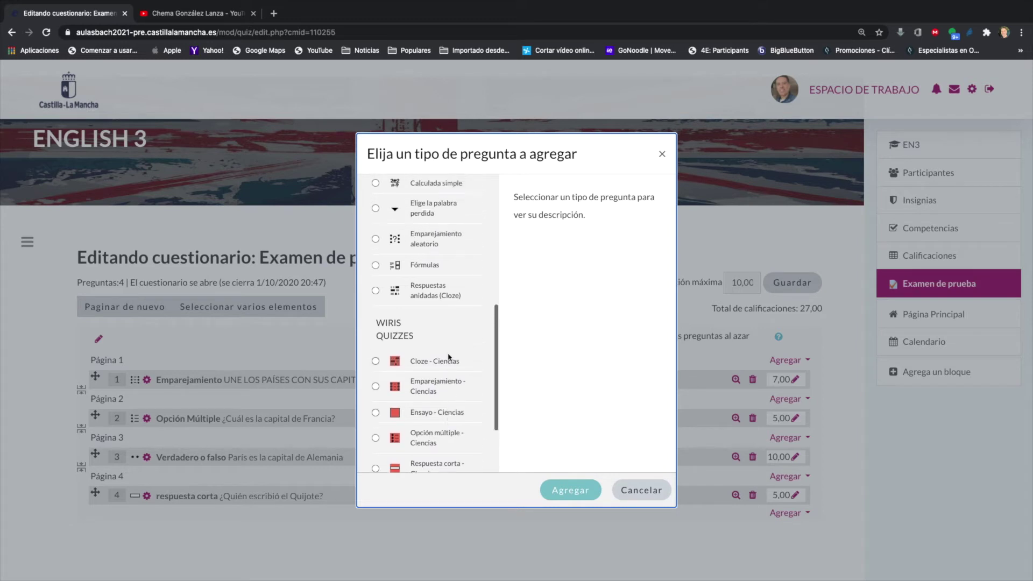
pyautogui.scroll(1, 448, 357)
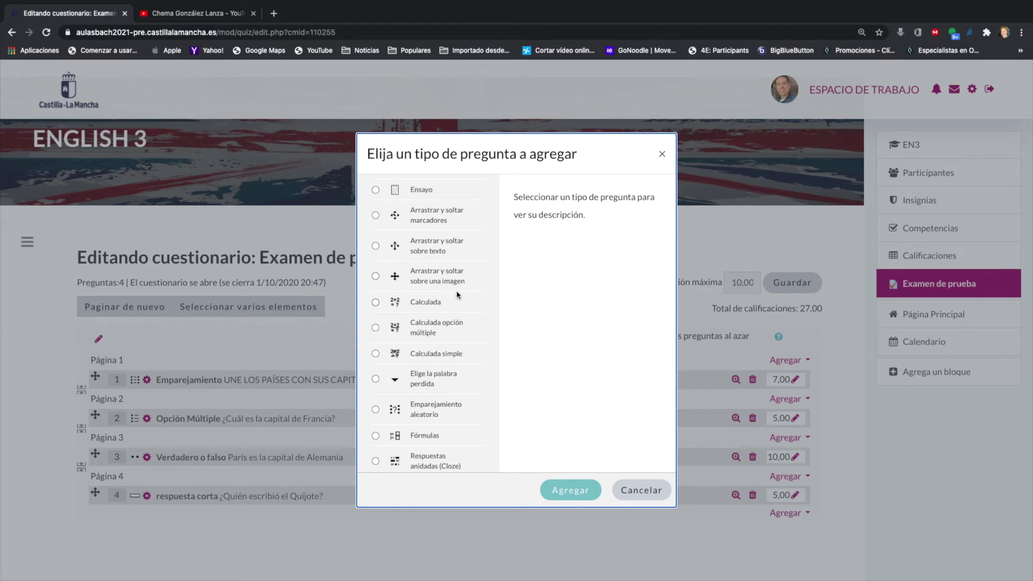
pyautogui.click(375, 302)
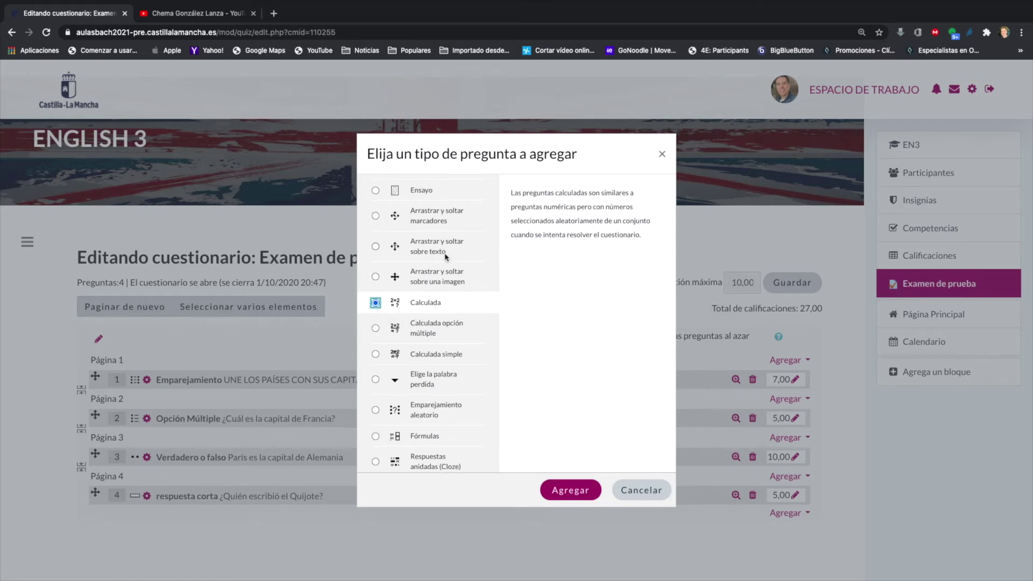
pyautogui.scroll(2, 445, 257)
pyautogui.scroll(2, 445, 257)
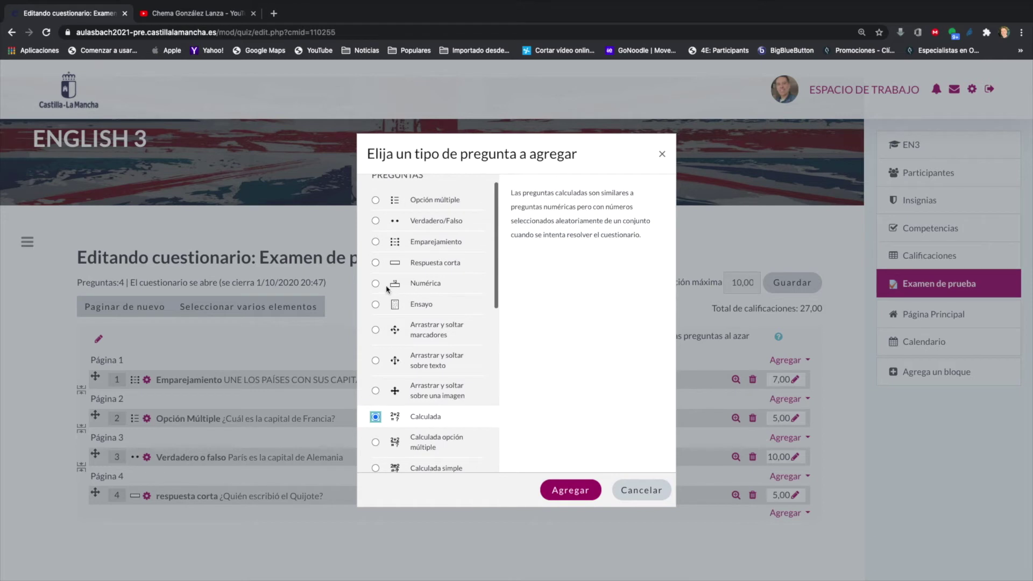
# Step: Choose Ensayo as the question type and add it to the quiz
pyautogui.click(375, 308)
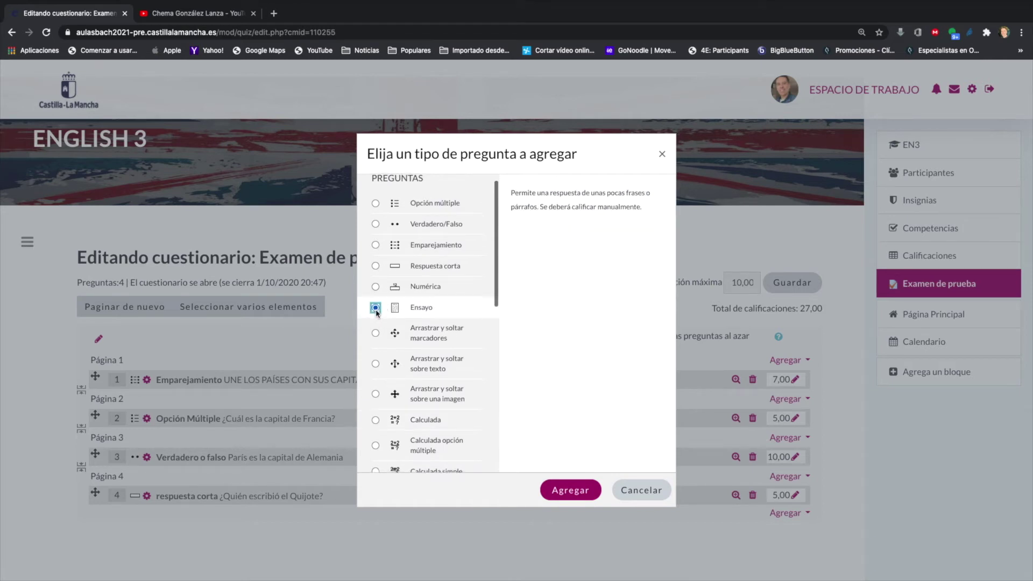
pyautogui.scroll(-1, 481, 315)
pyautogui.click(577, 494)
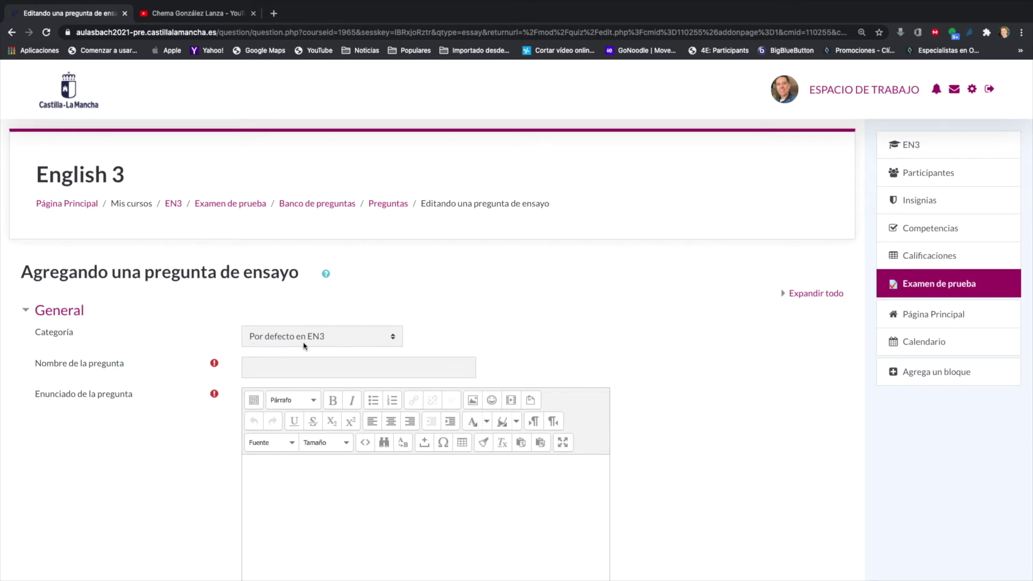
# Step: Keep the essay question in the category Por defecto en EN3 and name it "ensayo"
pyautogui.click(393, 338)
pyautogui.click(471, 334)
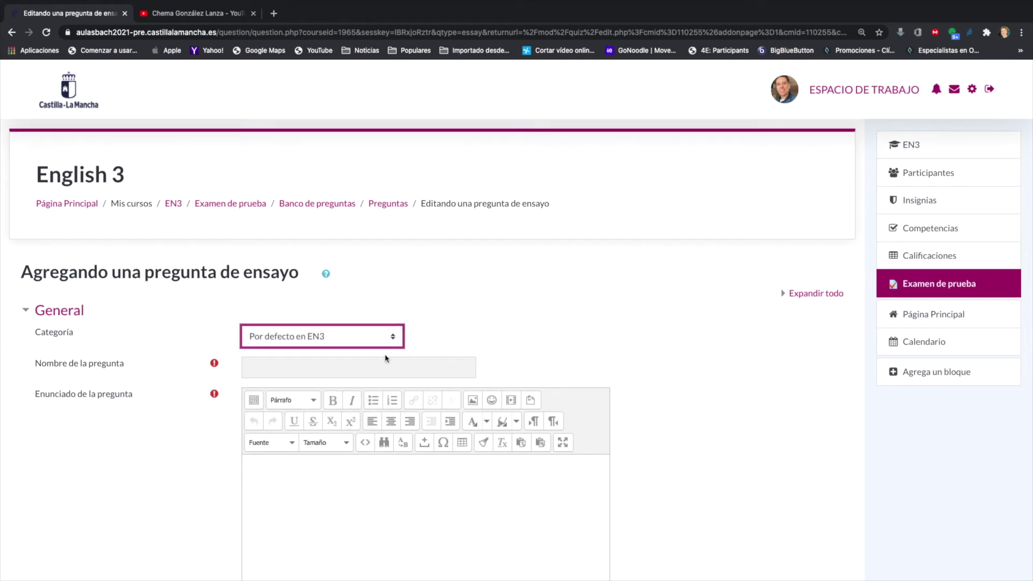
pyautogui.click(289, 368)
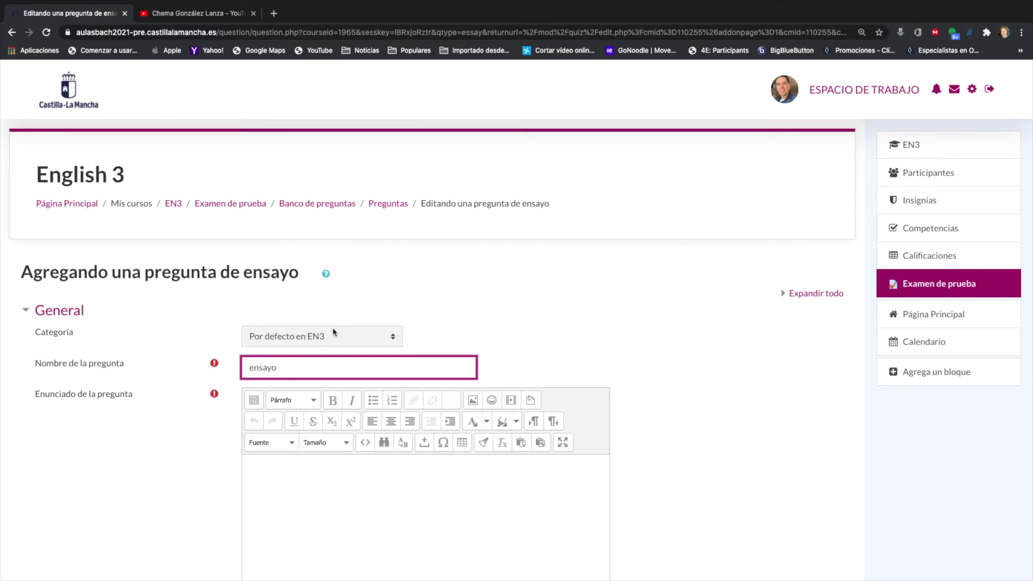
# Step: Write the question statement "Escribe una redacción sobre un acontecimiento importante de tu vida"
pyautogui.scroll(-3, 336, 330)
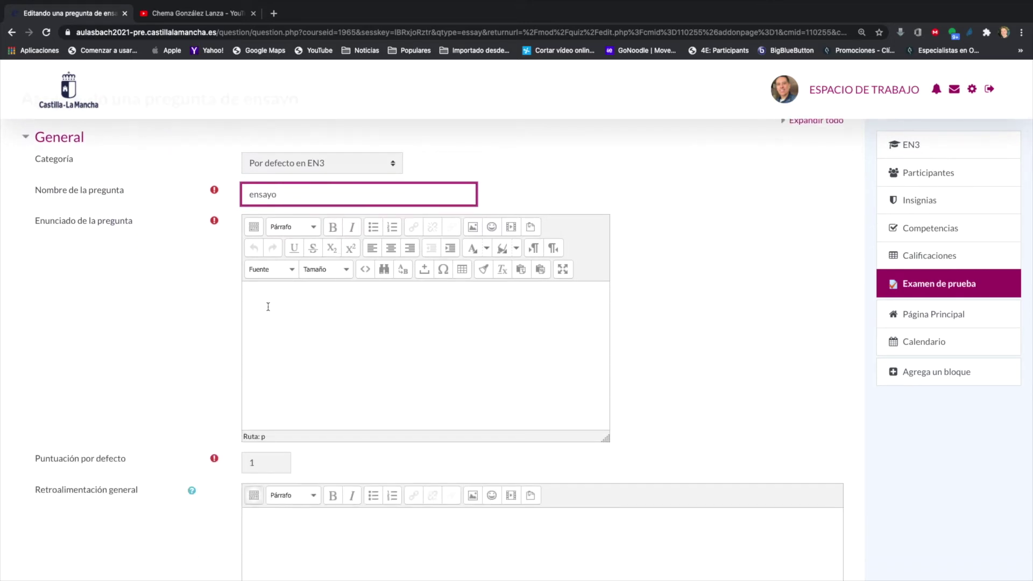
pyautogui.click(268, 306)
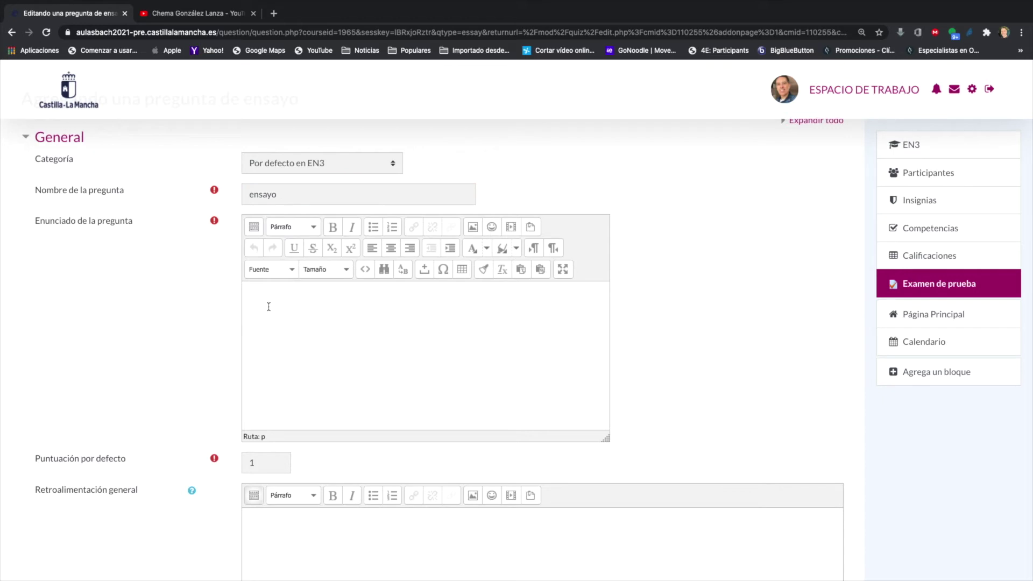
pyautogui.write('Escribe una redacción sobre un acontecimi')
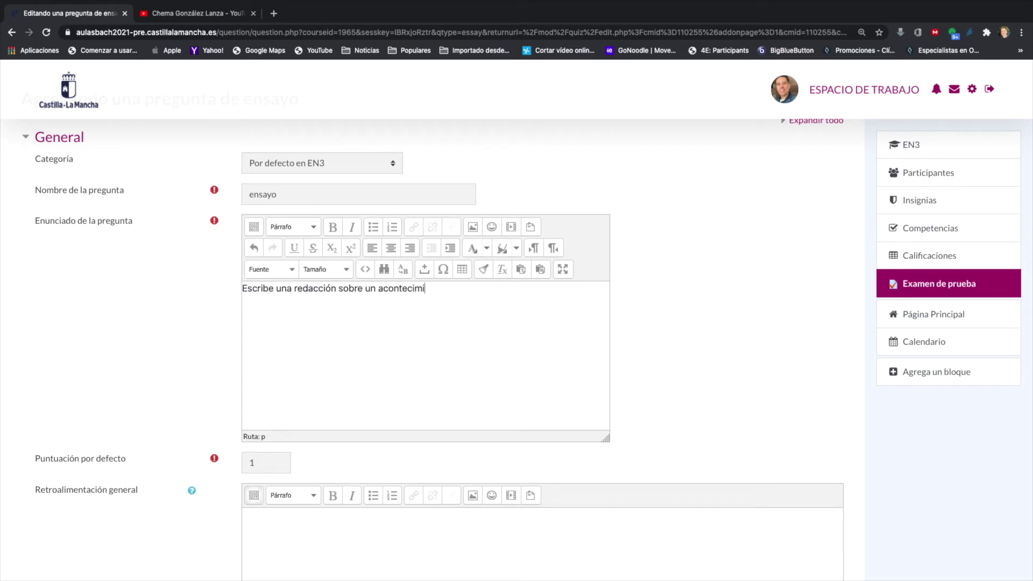
pyautogui.write('ento importante de tu vida')
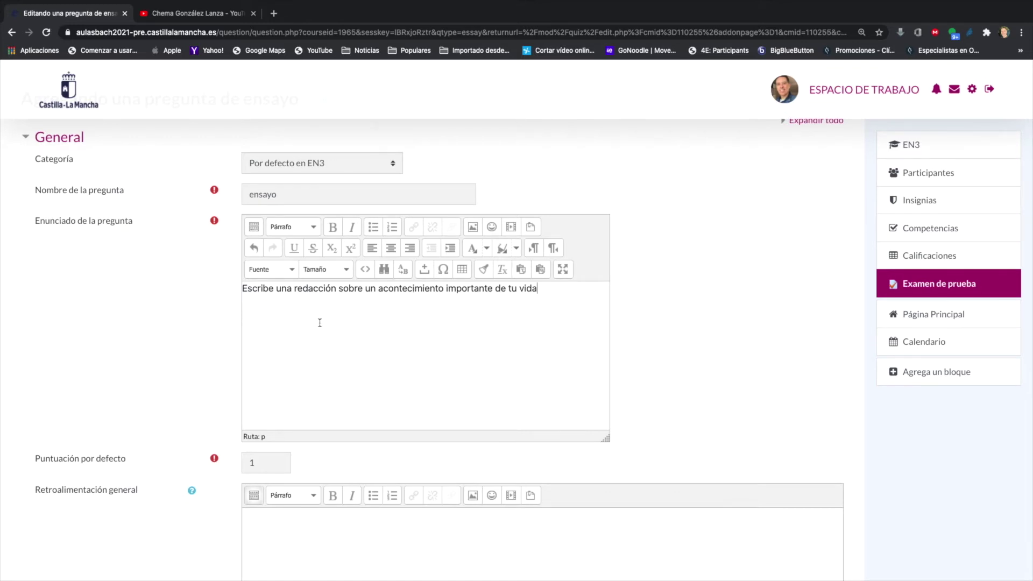
pyautogui.scroll(-5, 320, 323)
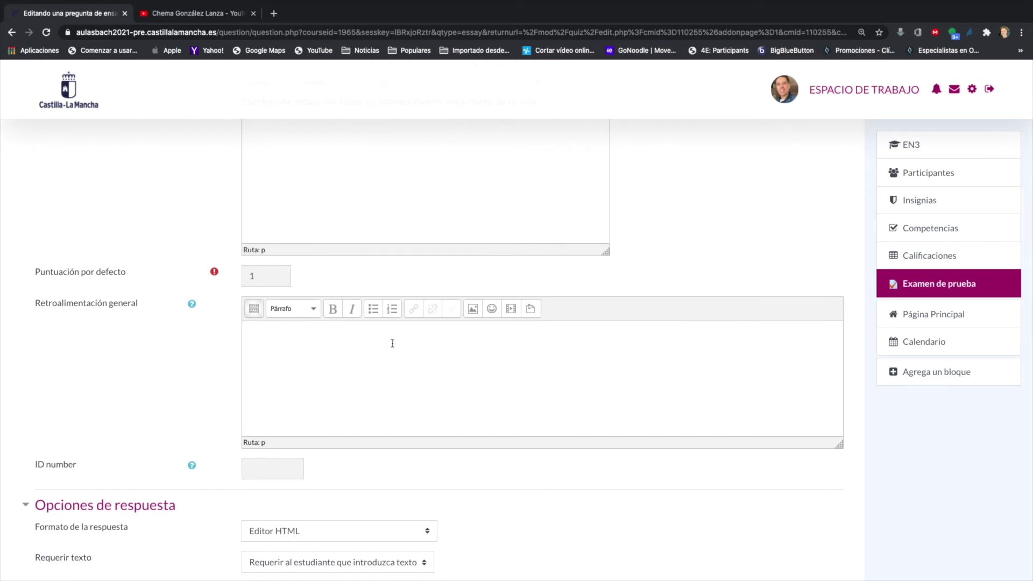
# Step: Examine the essay question's default score, general feedback and response options, including the available response formats
pyautogui.scroll(-5, 392, 344)
pyautogui.scroll(-2, 392, 347)
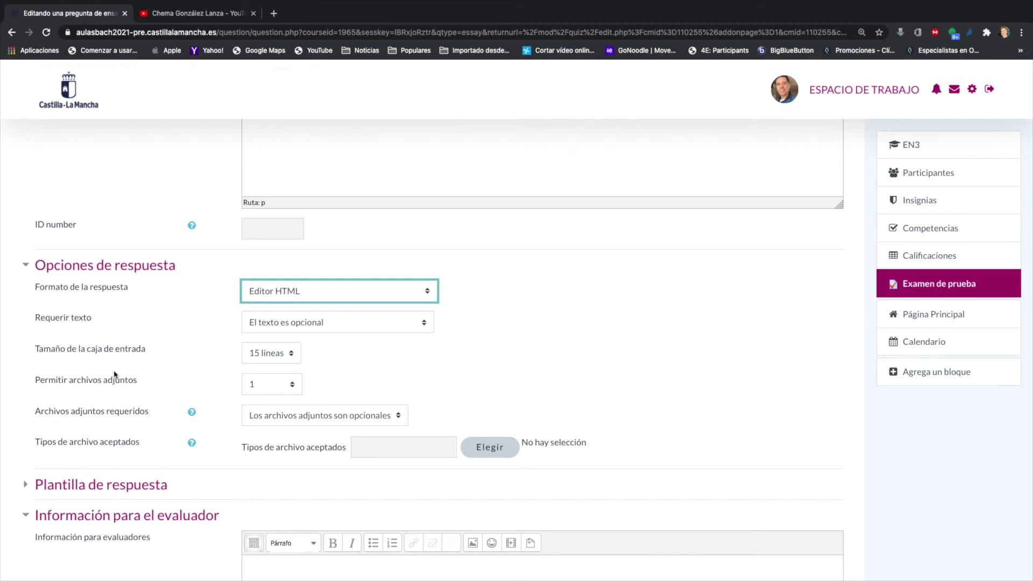
pyautogui.scroll(5, 114, 375)
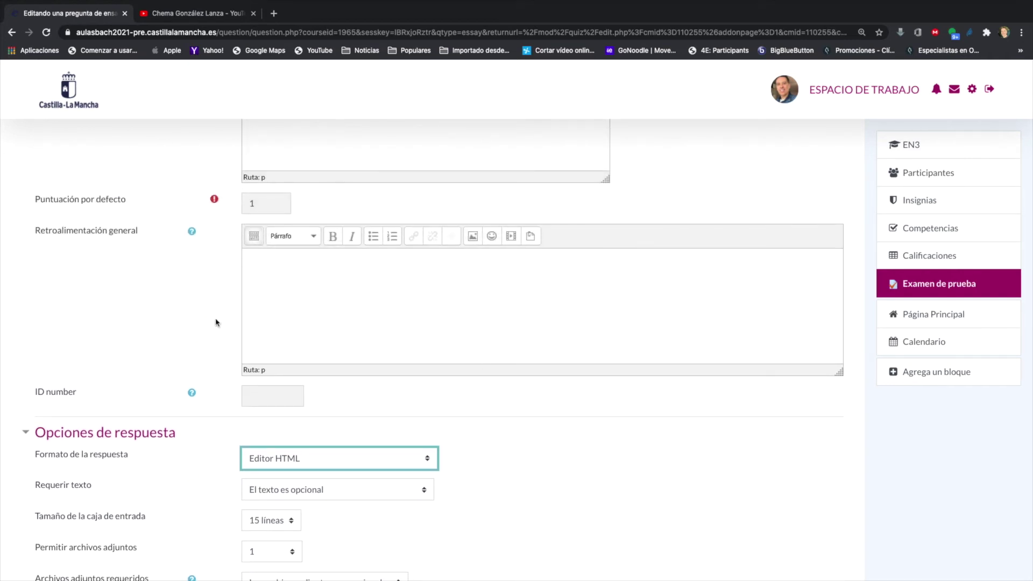
pyautogui.scroll(8, 245, 304)
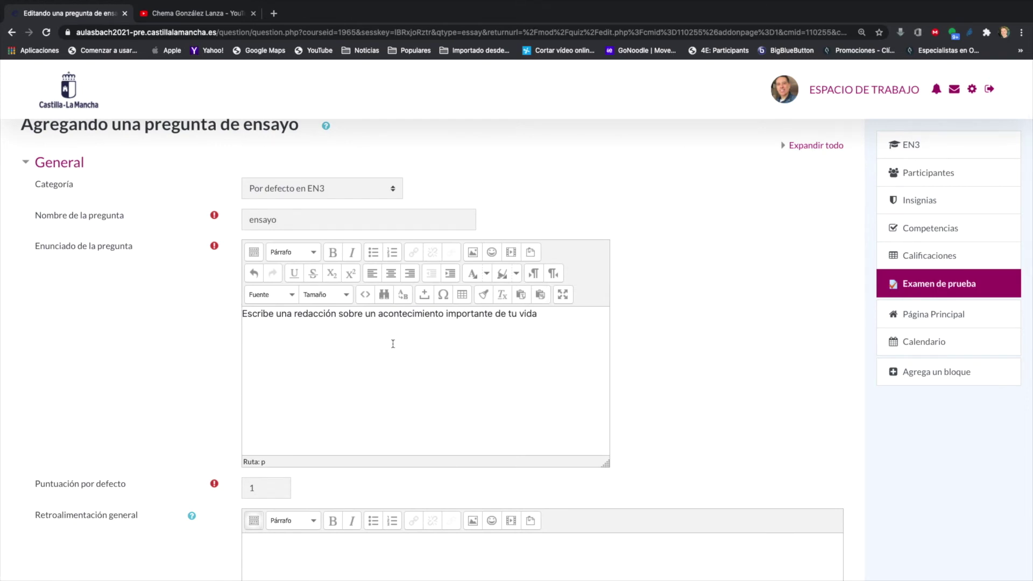
pyautogui.scroll(-1, 386, 351)
pyautogui.scroll(-15, 387, 352)
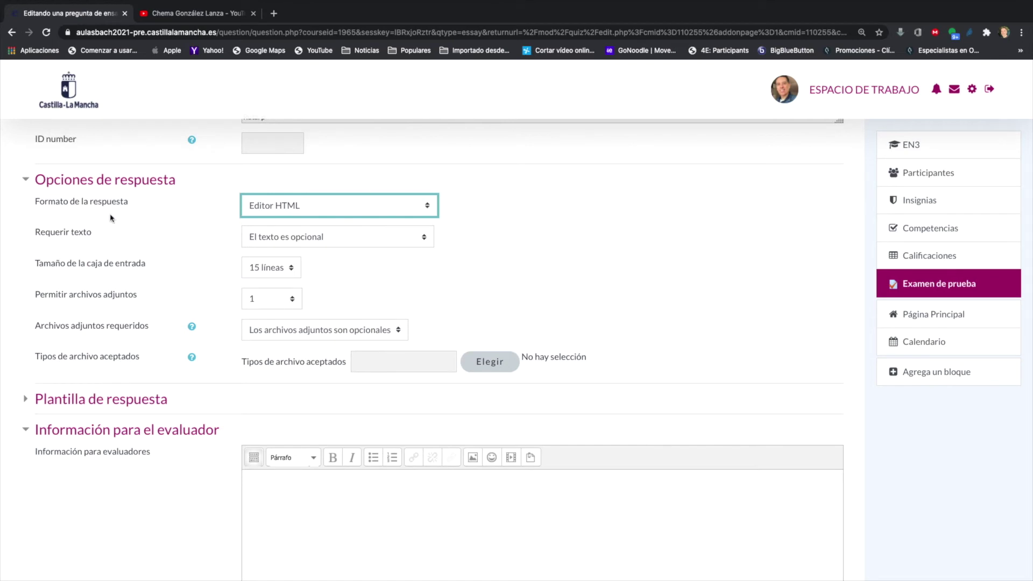
pyautogui.click(427, 208)
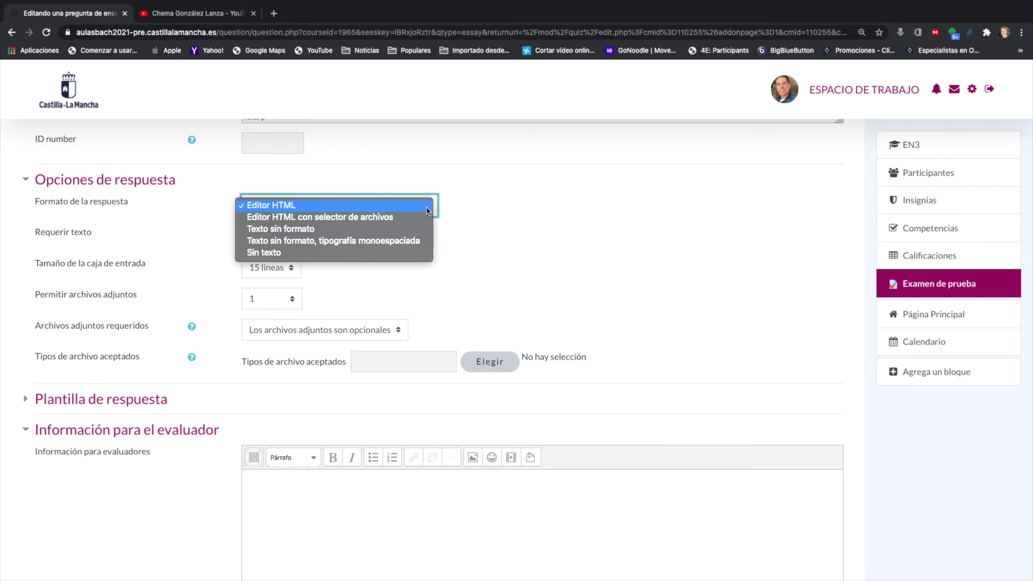
pyautogui.click(525, 213)
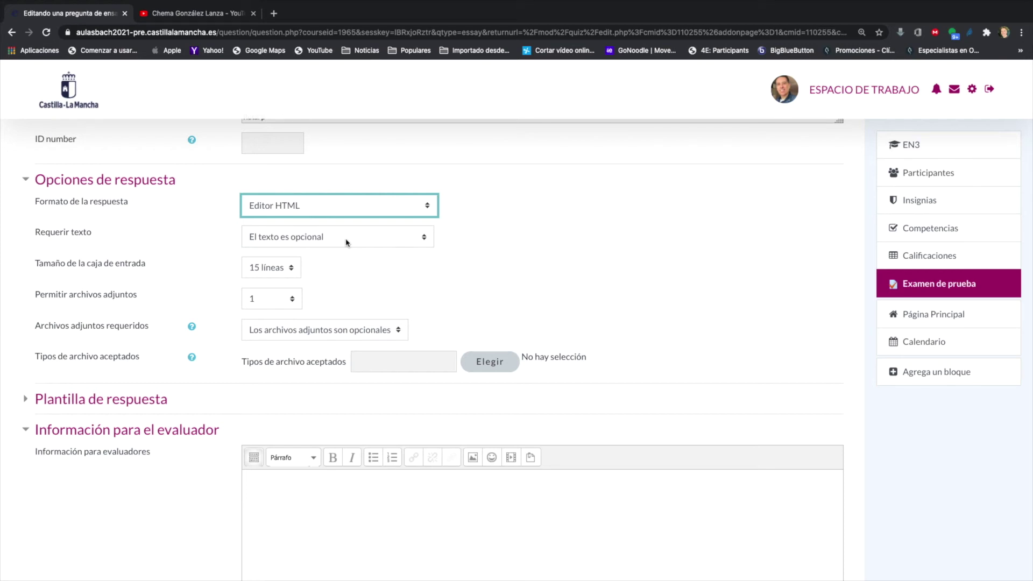
# Step: Set the text requirement of the essay response to "Requerir al estudiante que introduzca texto"
pyautogui.click(423, 237)
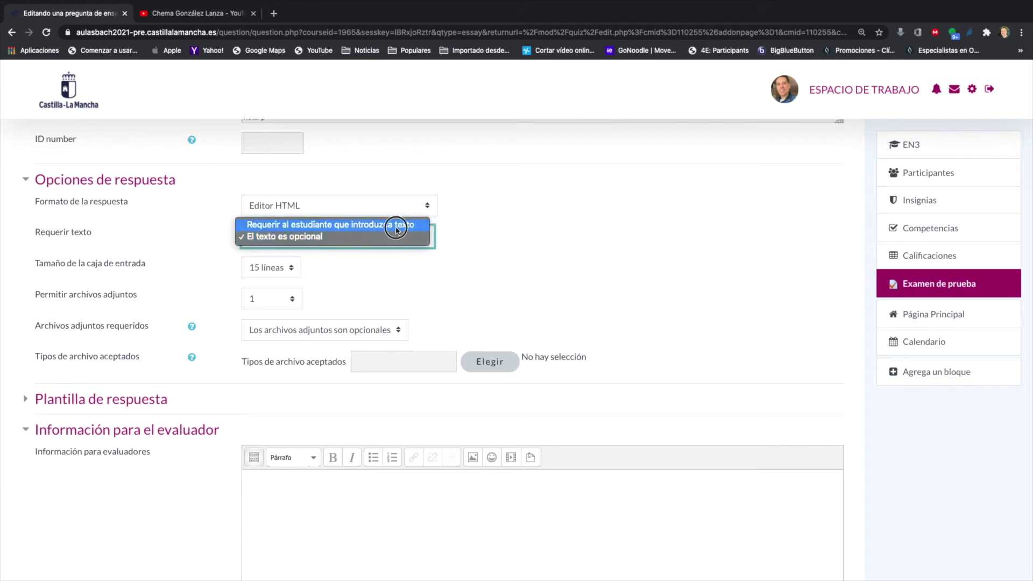
pyautogui.click(396, 225)
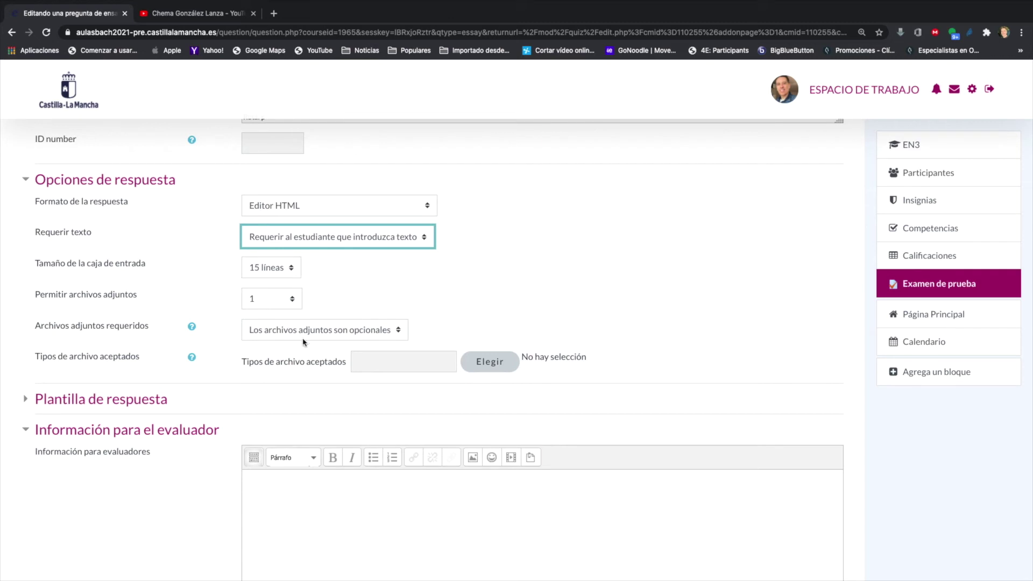
pyautogui.scroll(-3, 315, 347)
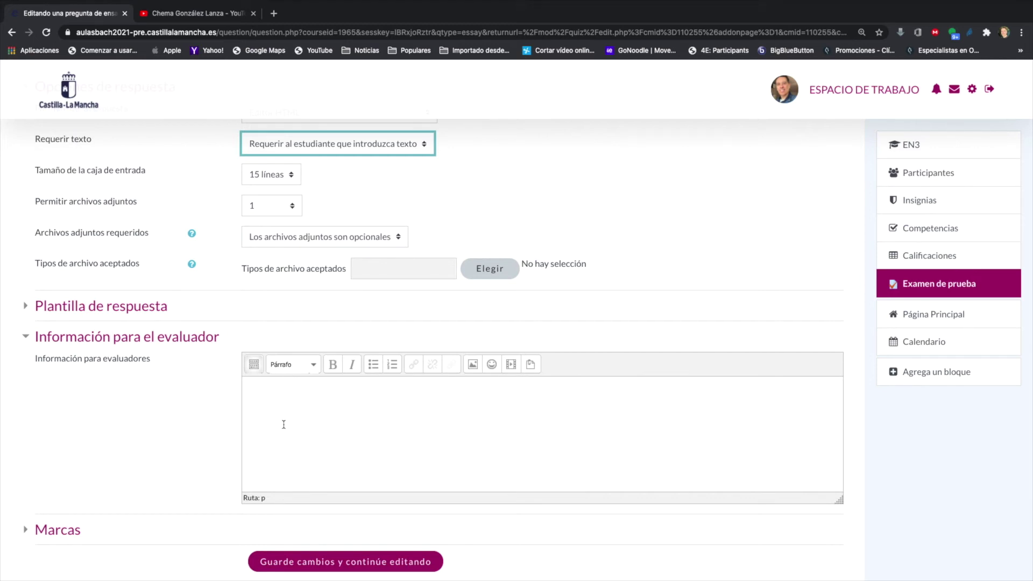
pyautogui.scroll(2, 282, 441)
pyautogui.scroll(1, 282, 442)
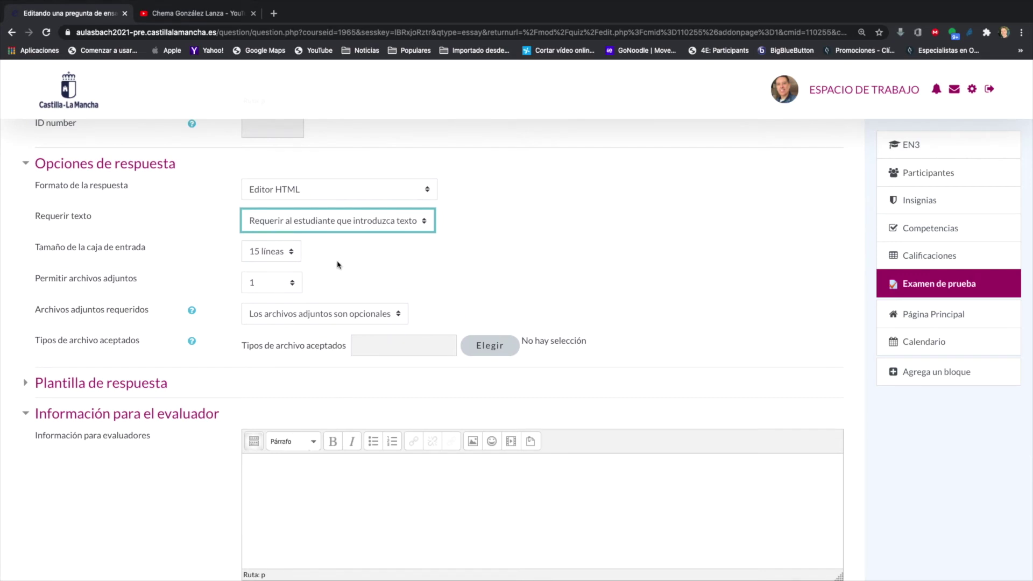
# Step: Try switching the allowed attachments between No and 1, and check the required attachment options and accepted file types
pyautogui.click(269, 285)
pyautogui.click(259, 268)
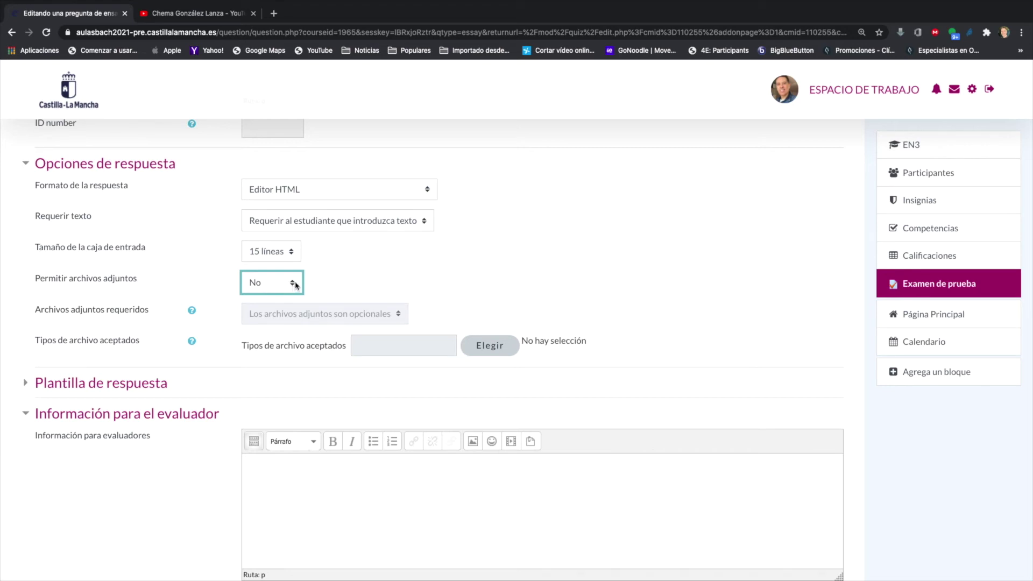
pyautogui.click(293, 284)
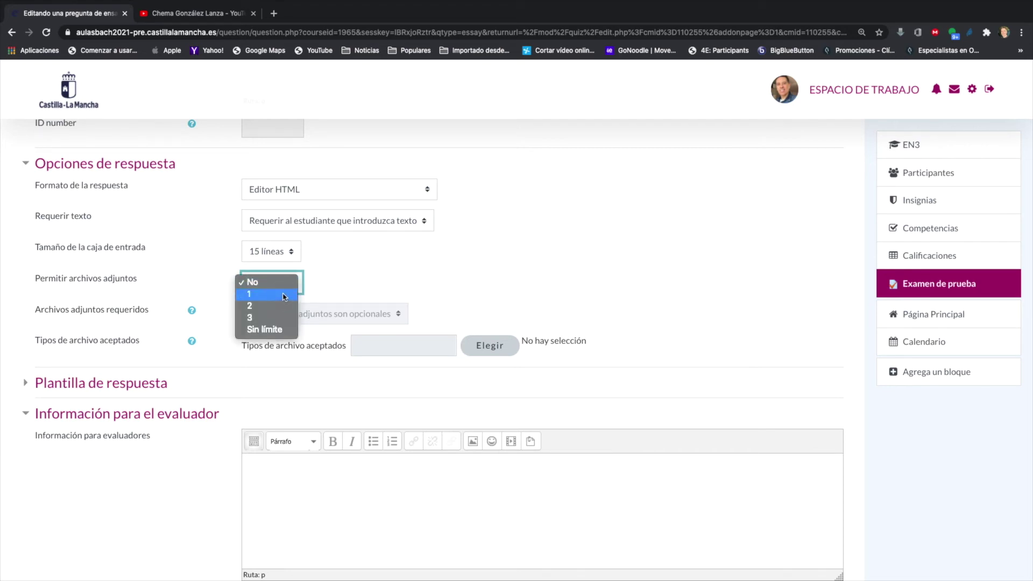
pyautogui.click(285, 297)
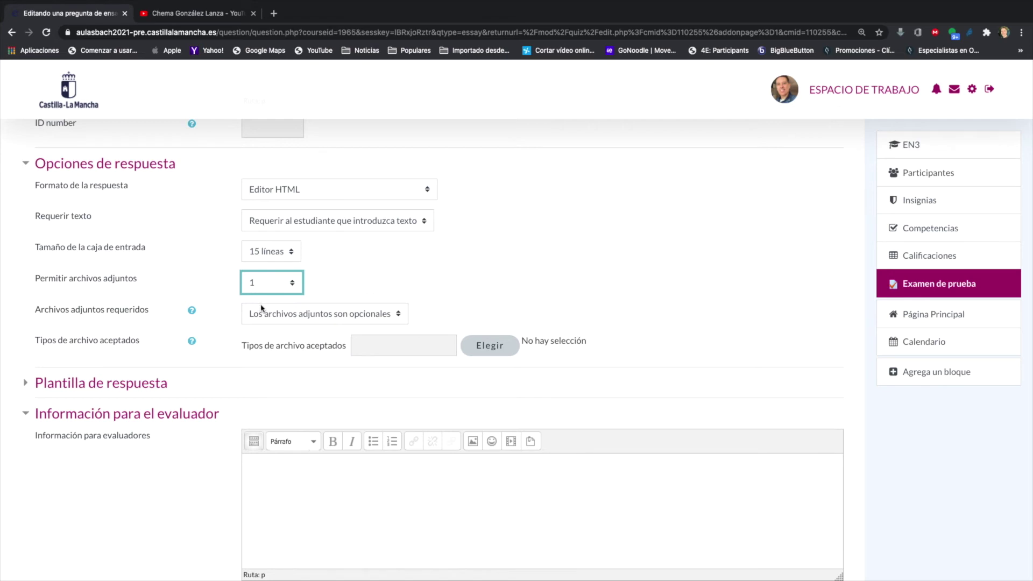
pyautogui.click(365, 316)
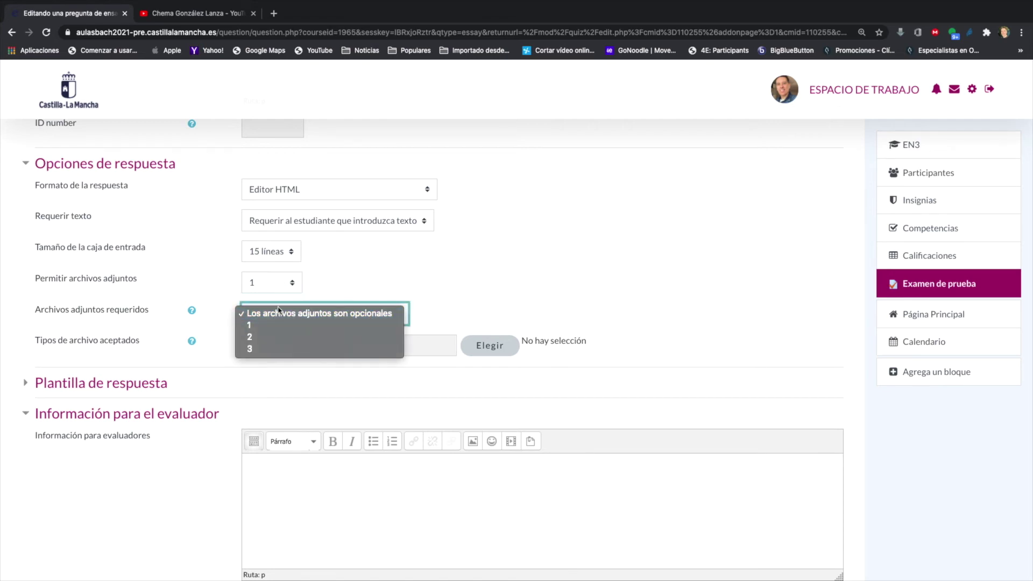
pyautogui.click(451, 273)
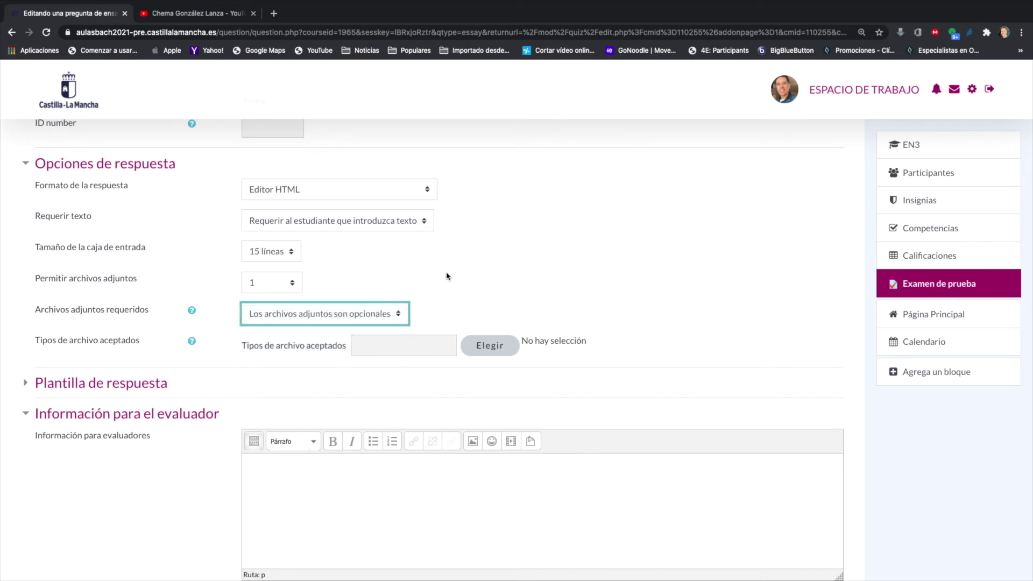
pyautogui.click(288, 282)
pyautogui.click(252, 270)
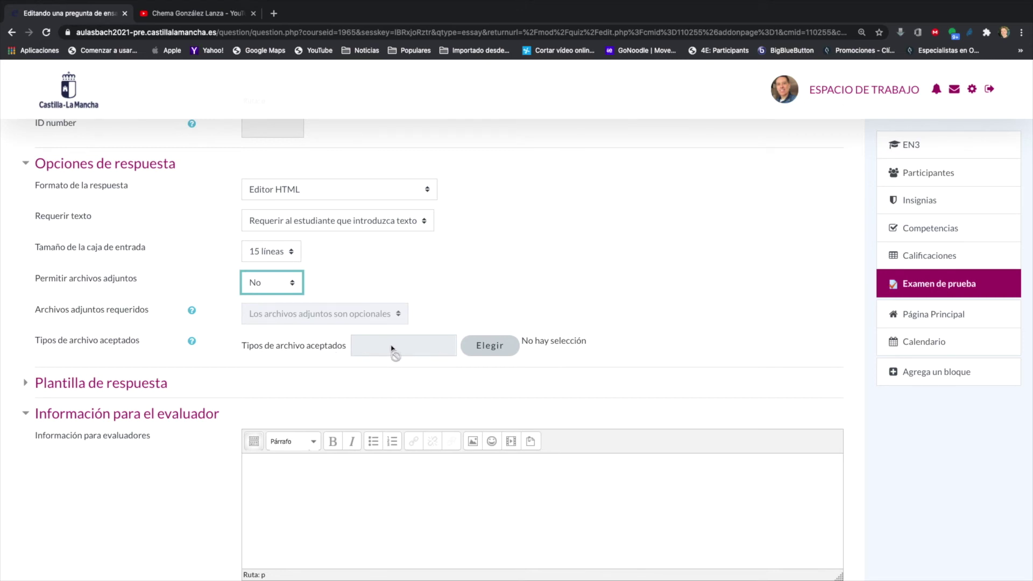
pyautogui.click(488, 348)
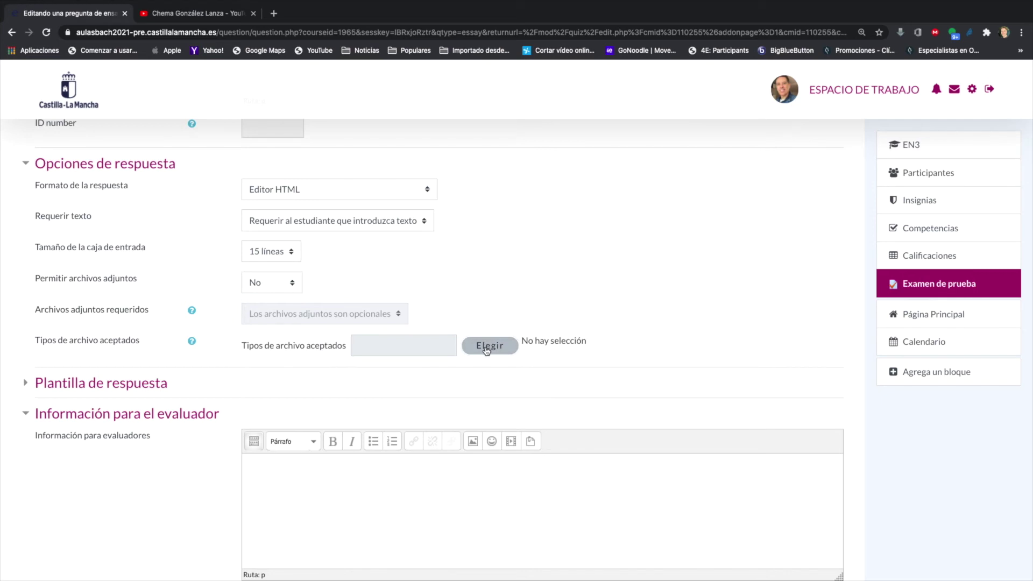
# Step: Allow 1 attached file in the essay response and set the required attachments to 1
pyautogui.click(295, 283)
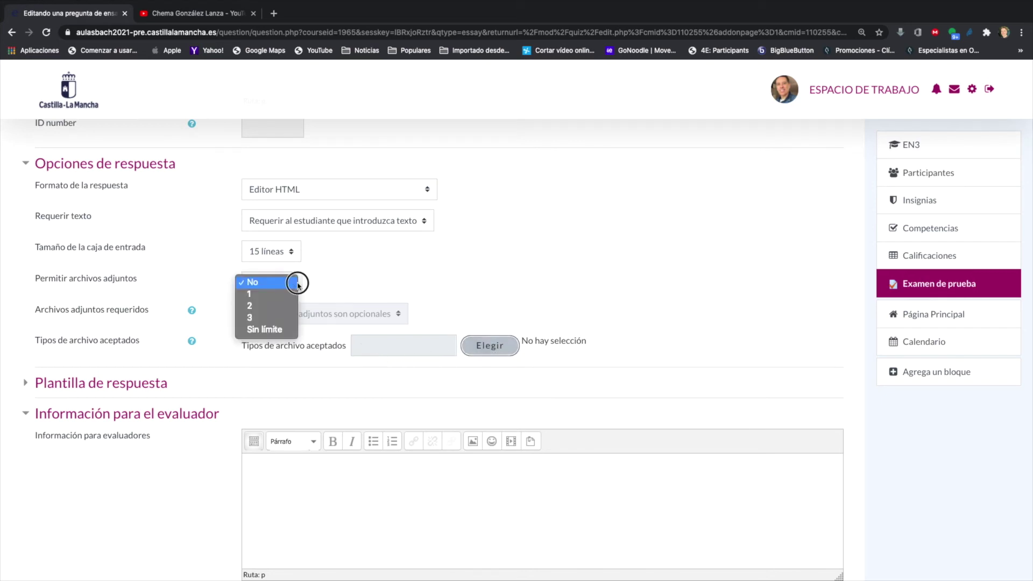
pyautogui.click(275, 295)
pyautogui.click(397, 312)
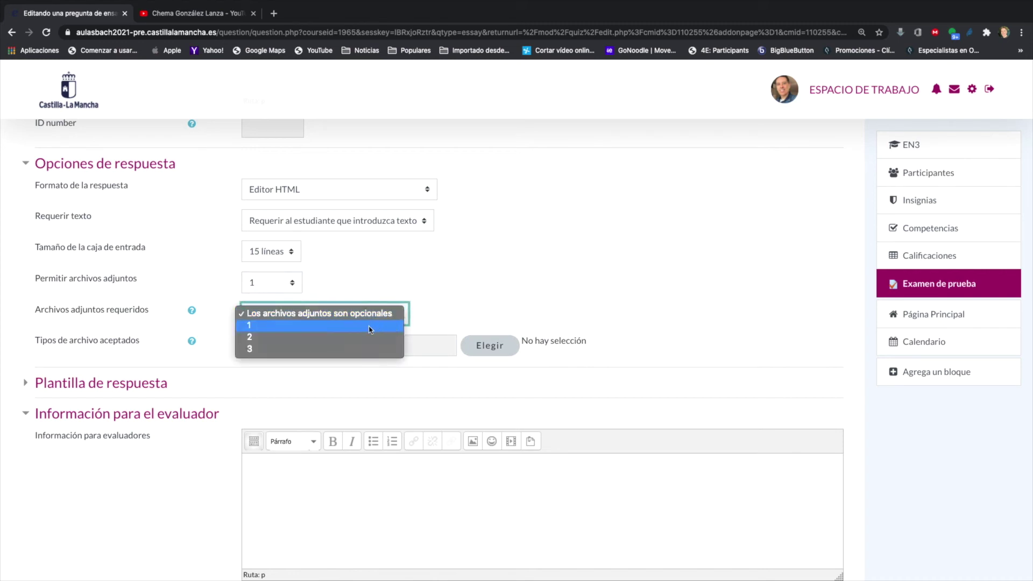
pyautogui.click(433, 346)
# Step: Examine the list of accepted file types and the choices for the number of allowed attachments
pyautogui.click(493, 350)
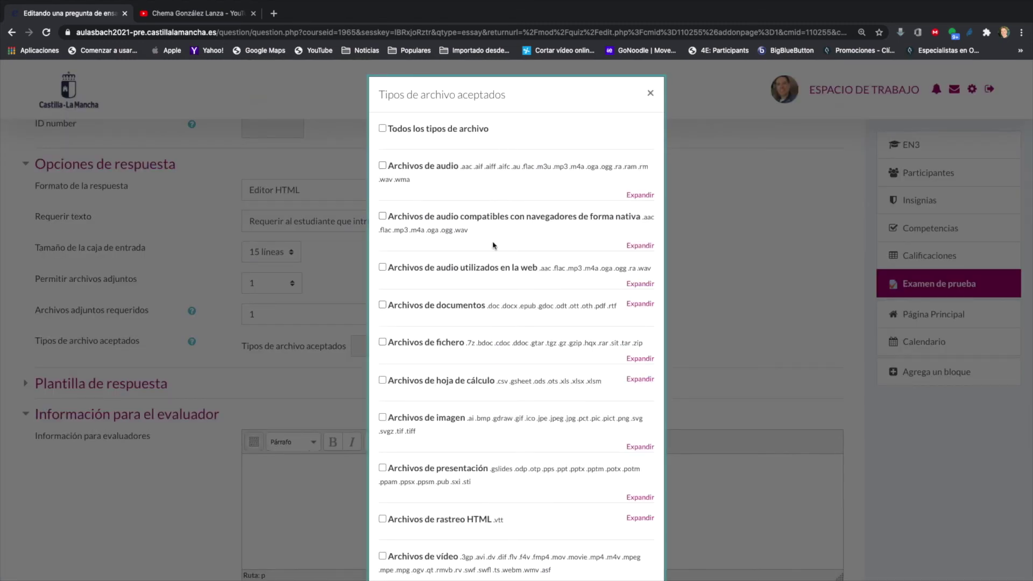
pyautogui.scroll(-8, 484, 413)
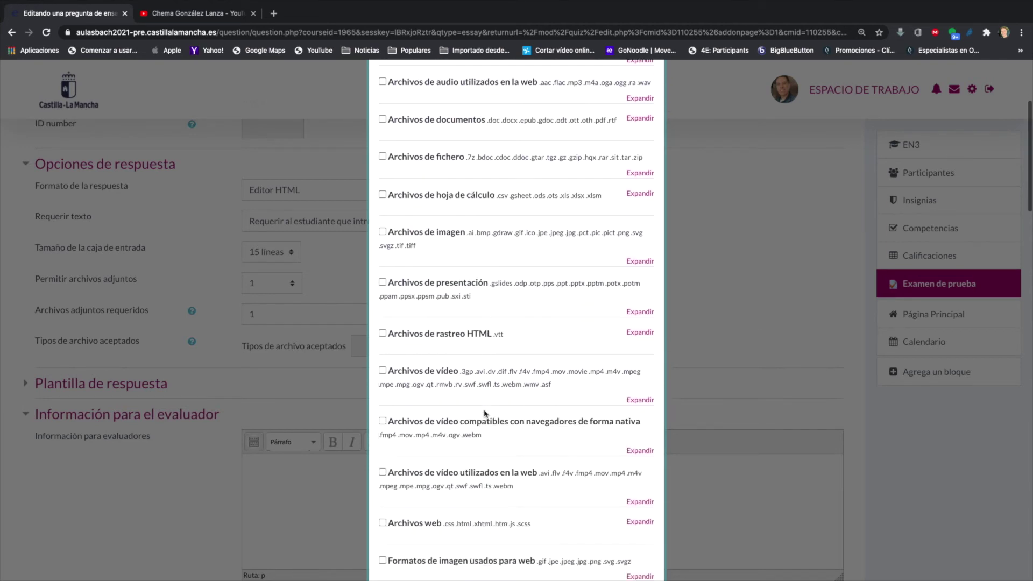
pyautogui.scroll(-4, 484, 413)
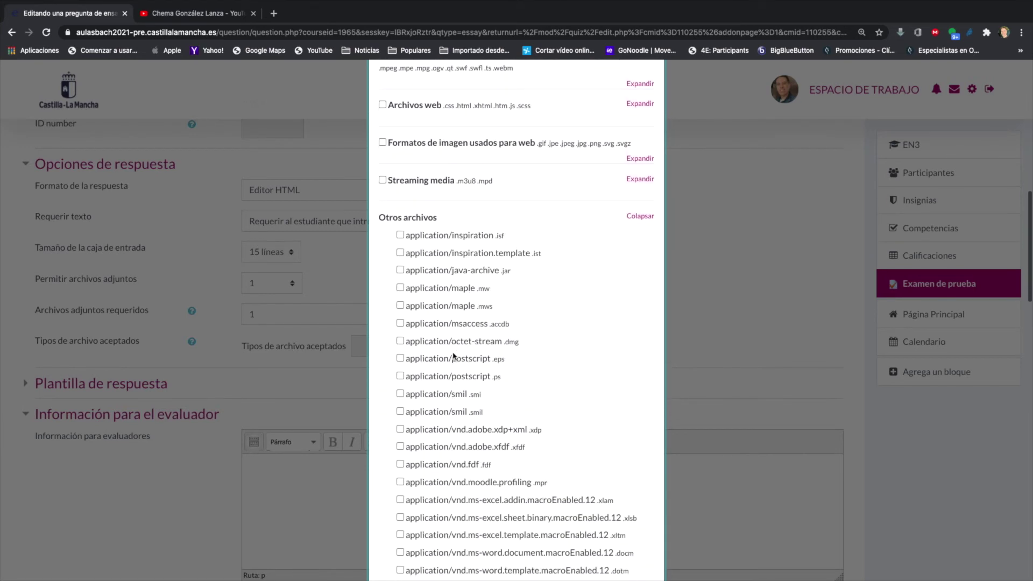
pyautogui.scroll(12, 453, 356)
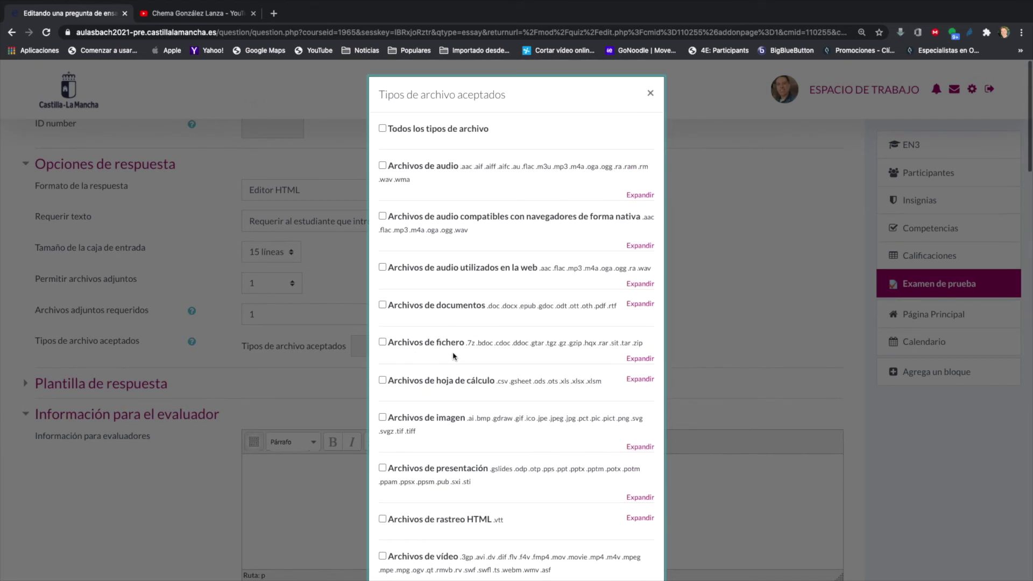
pyautogui.click(650, 93)
pyautogui.click(294, 291)
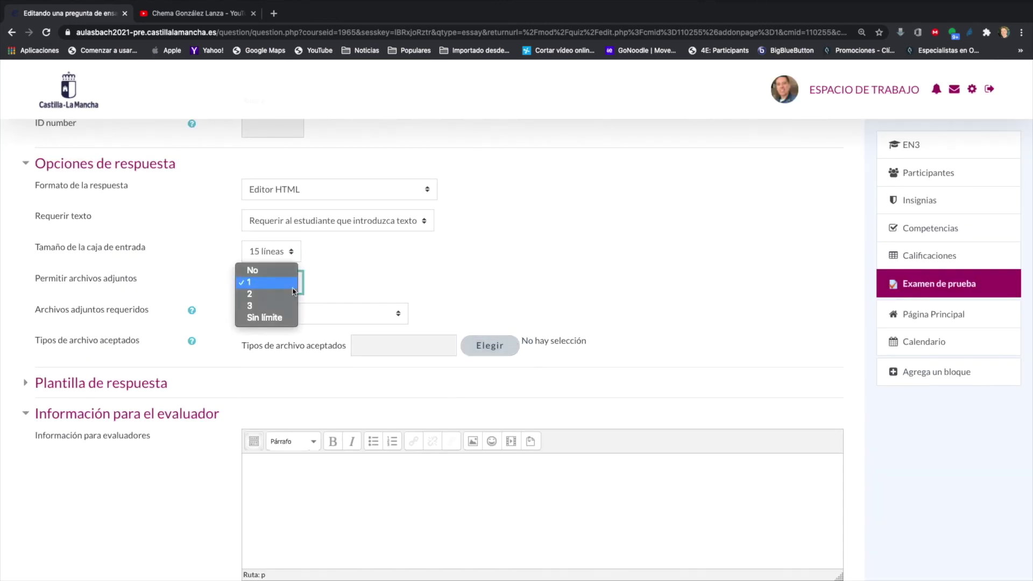
pyautogui.click(421, 278)
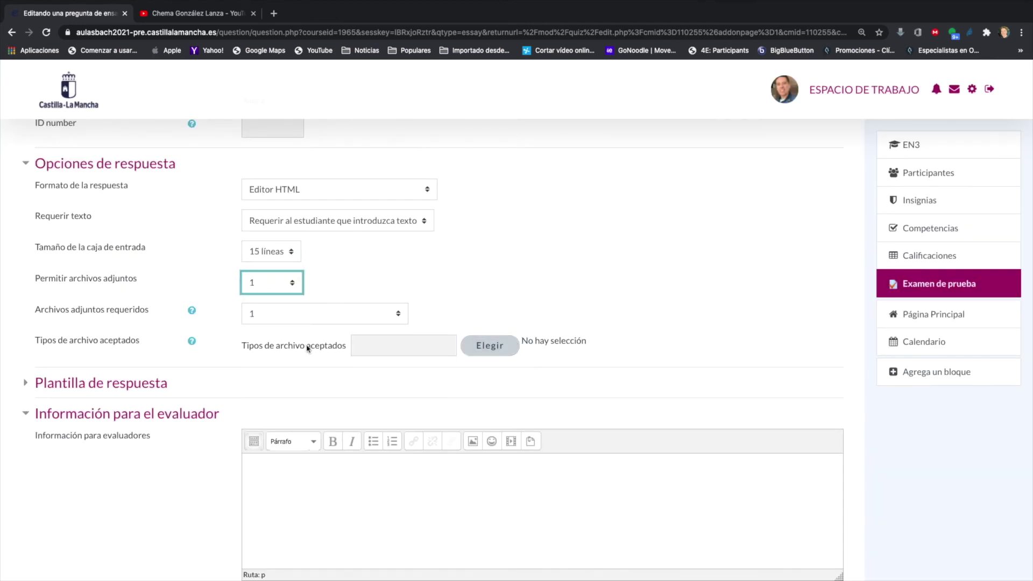
# Step: Fill in the response template with the separate lines "Introducción", "Descripción del hecho" and "Conclusión"
pyautogui.scroll(-2, 241, 338)
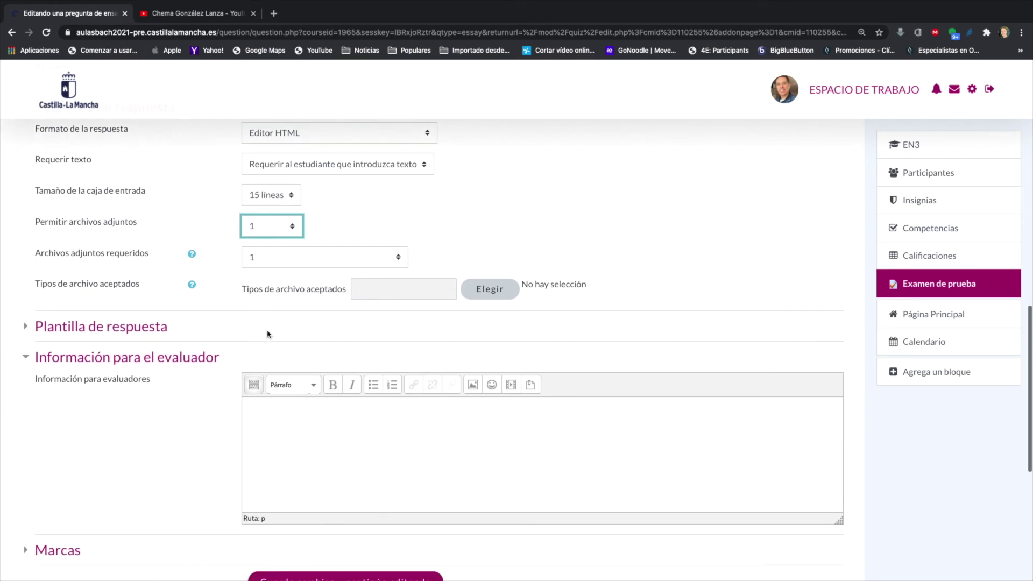
pyautogui.click(28, 327)
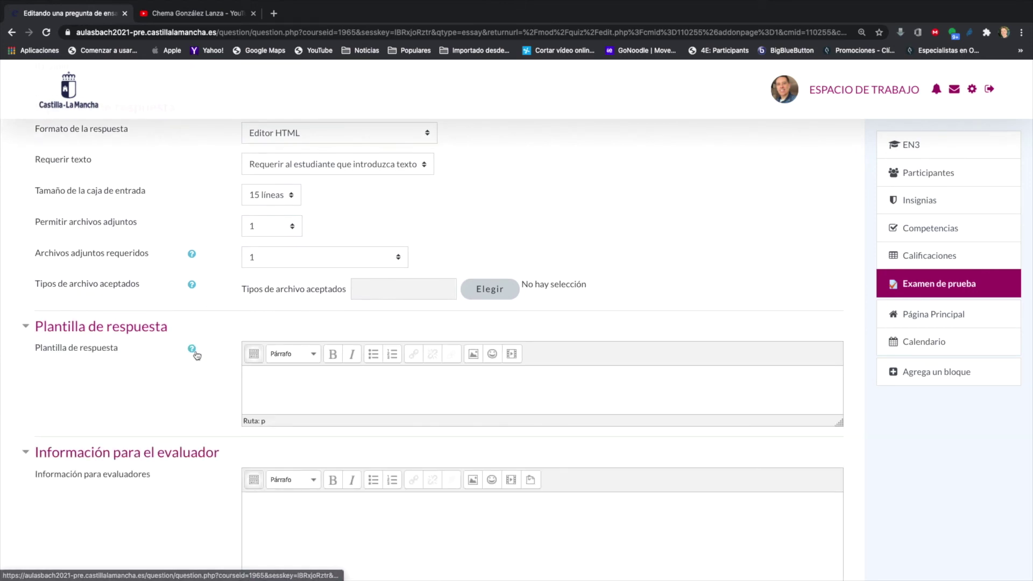
pyautogui.scroll(-1, 166, 371)
pyautogui.click(295, 351)
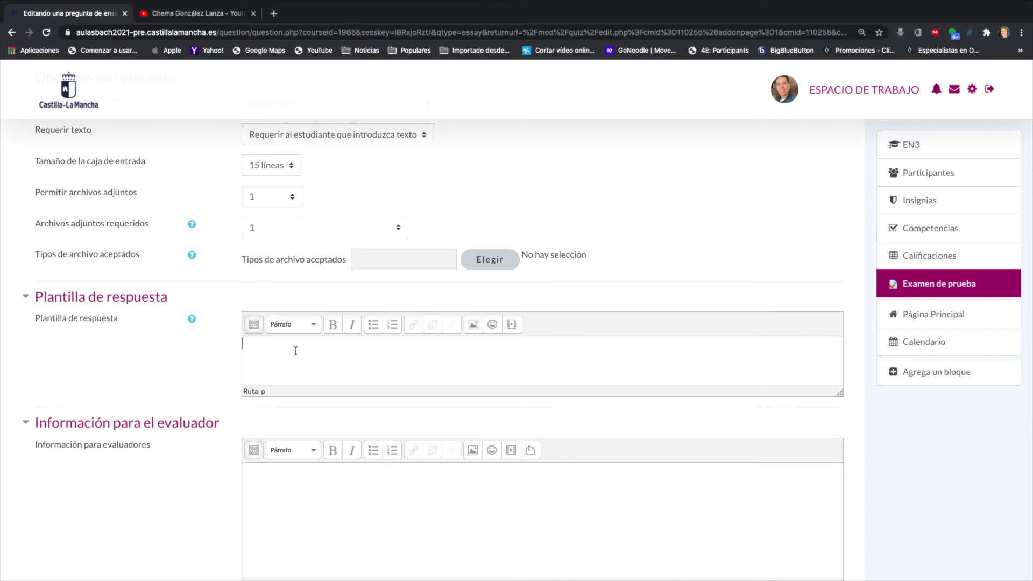
pyautogui.write('Intro')
pyautogui.write('ducci')
pyautogui.write('ón')
pyautogui.write('Descrip')
pyautogui.write('ción del h')
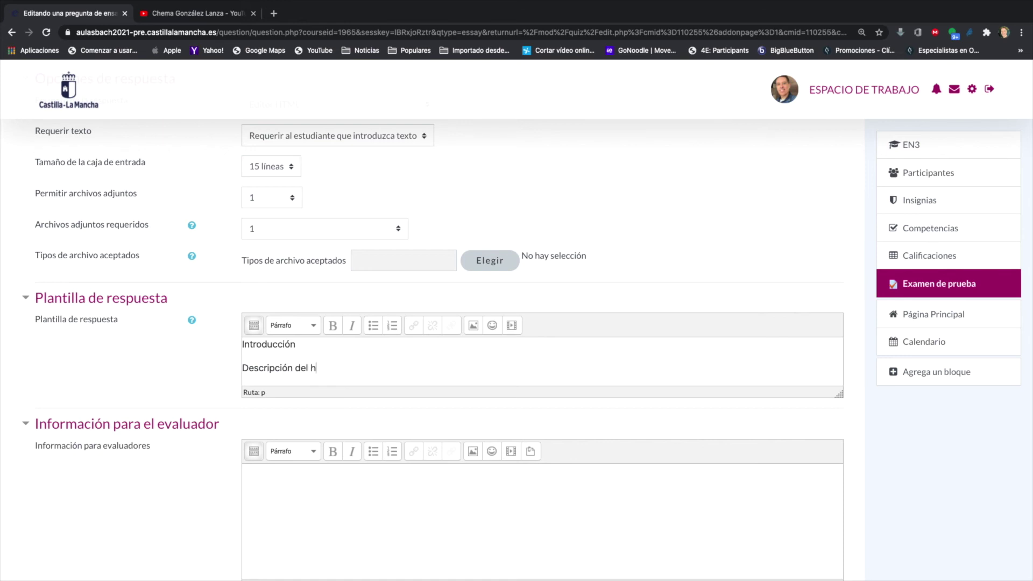
pyautogui.write('echo')
pyautogui.press('Return')
pyautogui.press('Return')
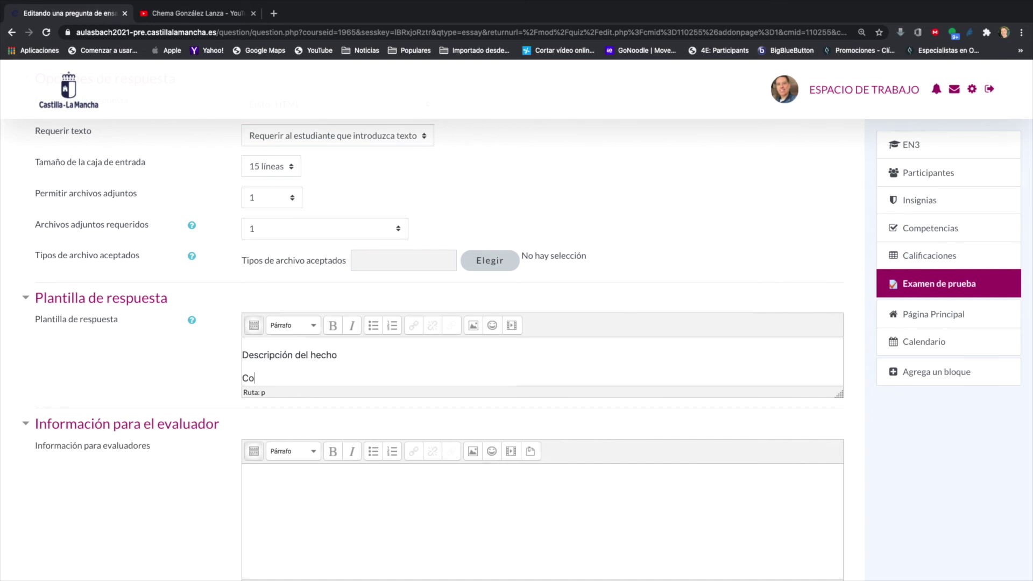
pyautogui.write('Conclusión')
# Step: Save the essay question while continuing to edit it, and open its preview
pyautogui.scroll(-3, 311, 381)
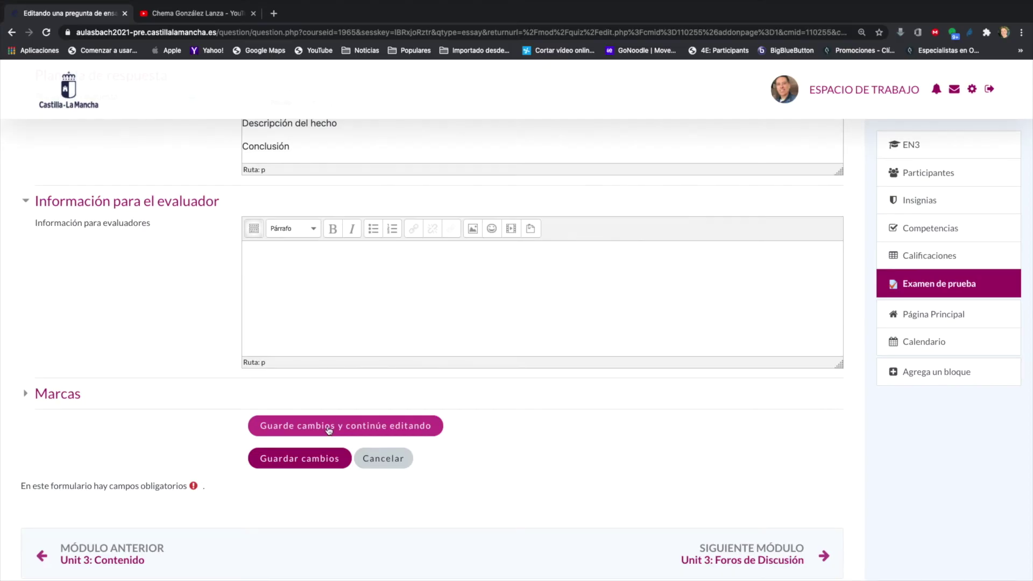
pyautogui.click(329, 429)
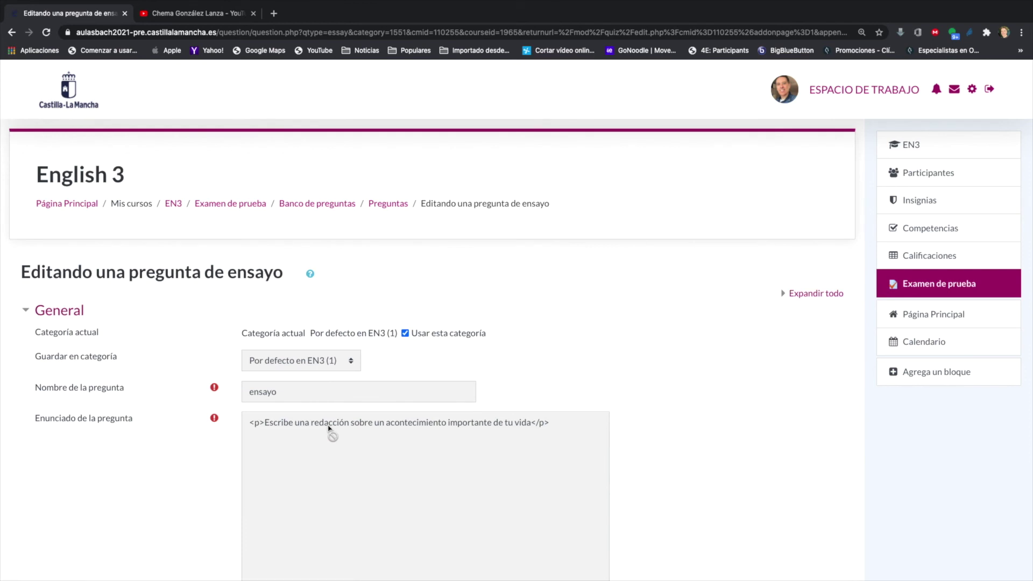
pyautogui.scroll(-10, 329, 431)
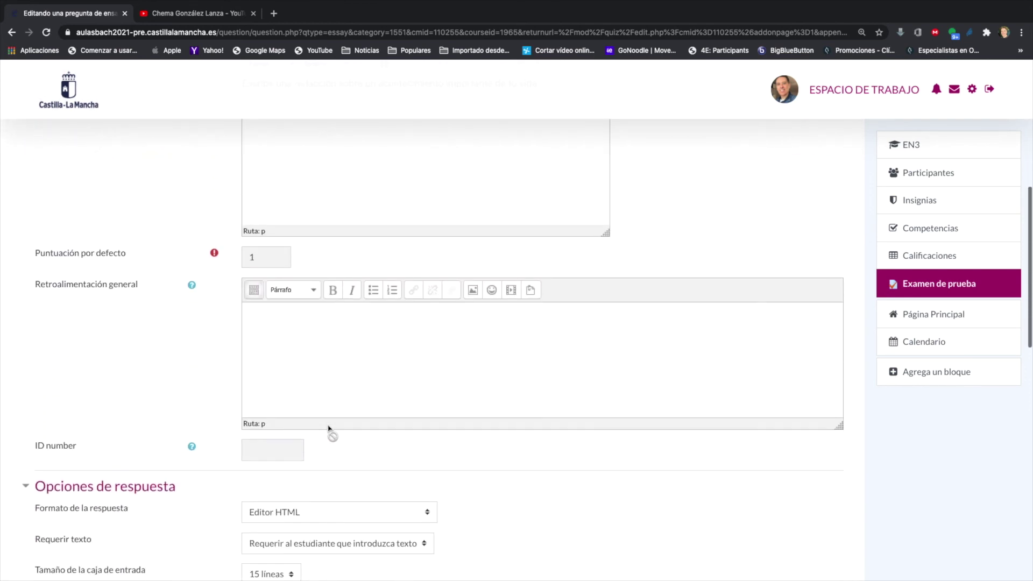
pyautogui.scroll(-8, 329, 430)
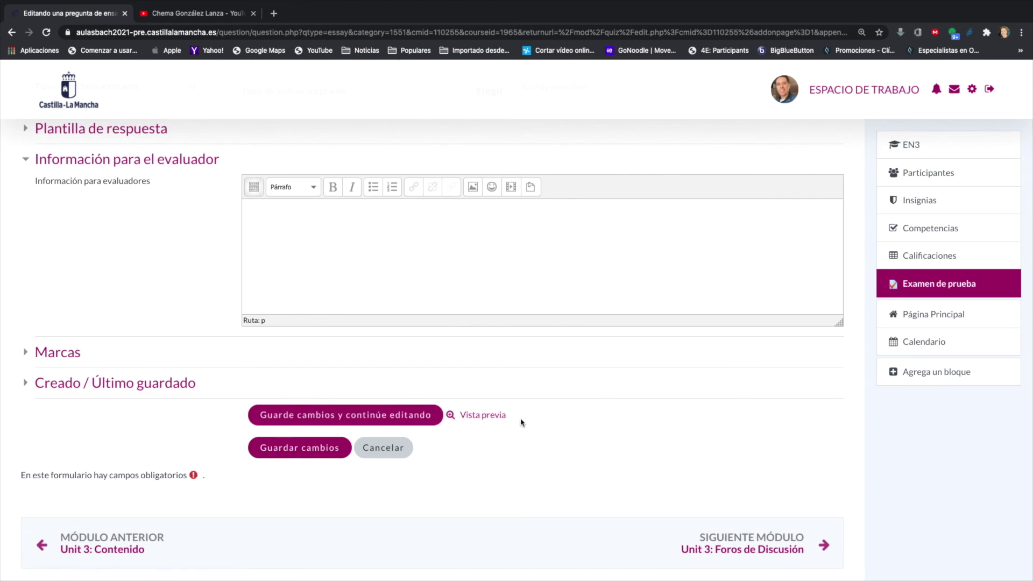
pyautogui.click(466, 418)
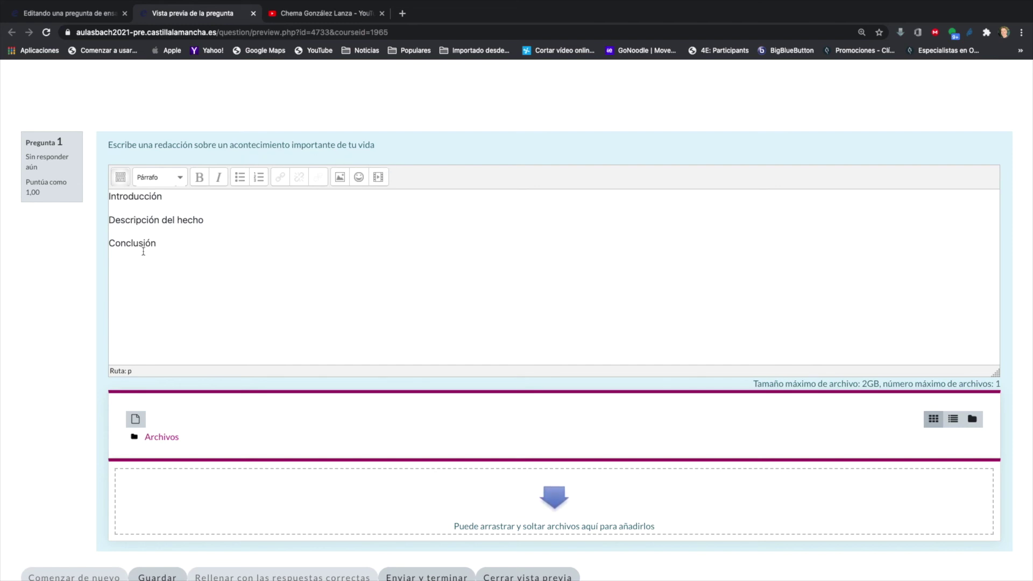
# Step: Expand the answer editor's full set of formatting tools in the essay preview and examine the file attachment area and attempt options
pyautogui.click(121, 177)
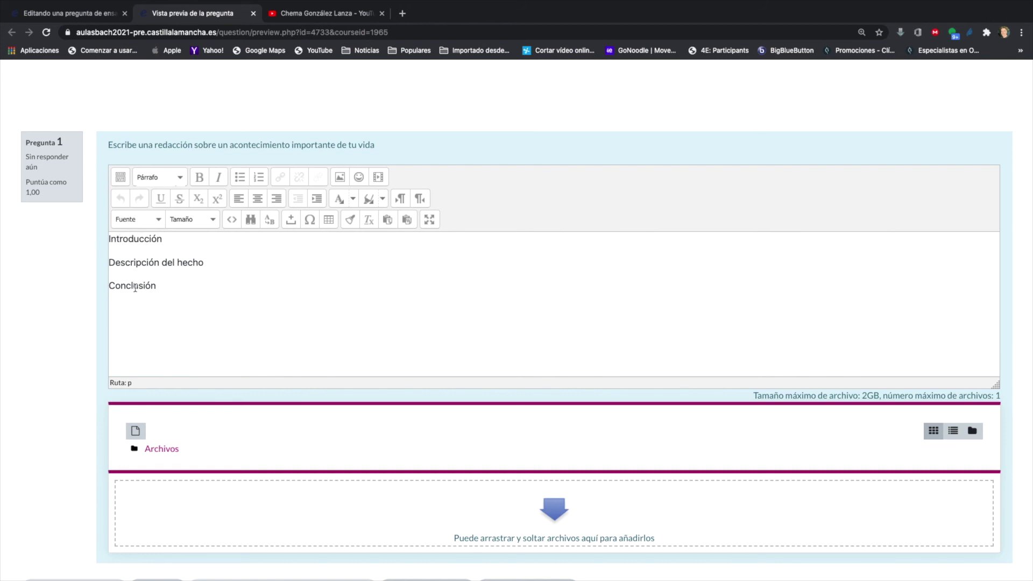
pyautogui.scroll(-3, 134, 287)
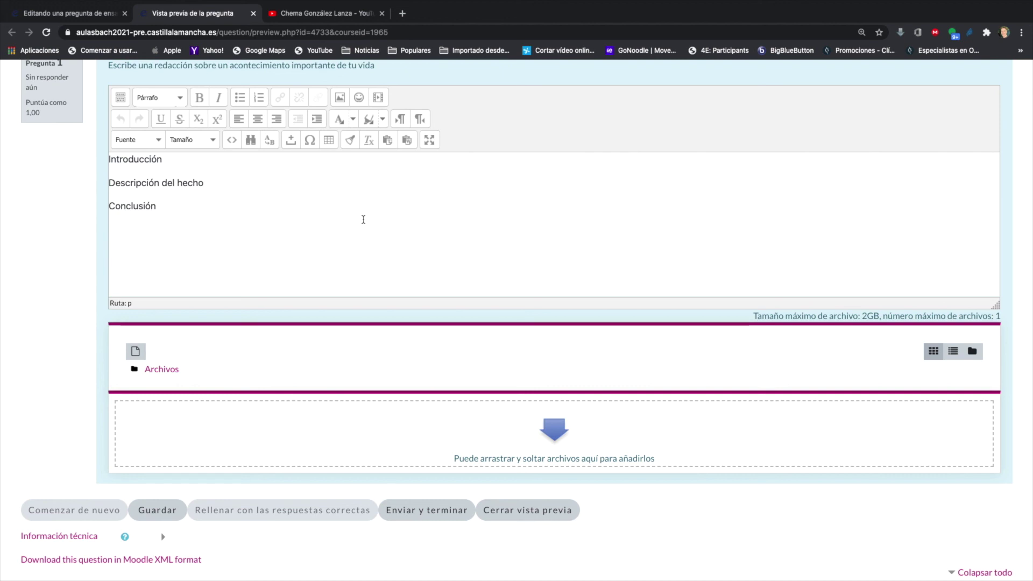
pyautogui.scroll(-4, 363, 219)
pyautogui.scroll(2, 363, 220)
pyautogui.scroll(-2, 363, 220)
pyautogui.scroll(-1, 363, 219)
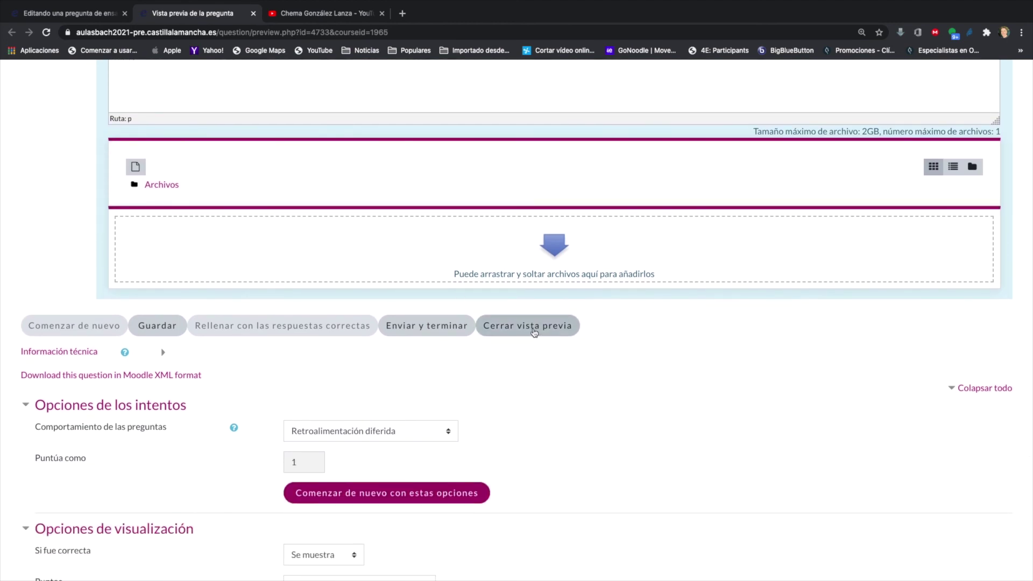
# Step: Close the question preview and save the essay question, returning to the question list of the Examen de prueba quiz
pyautogui.click(541, 330)
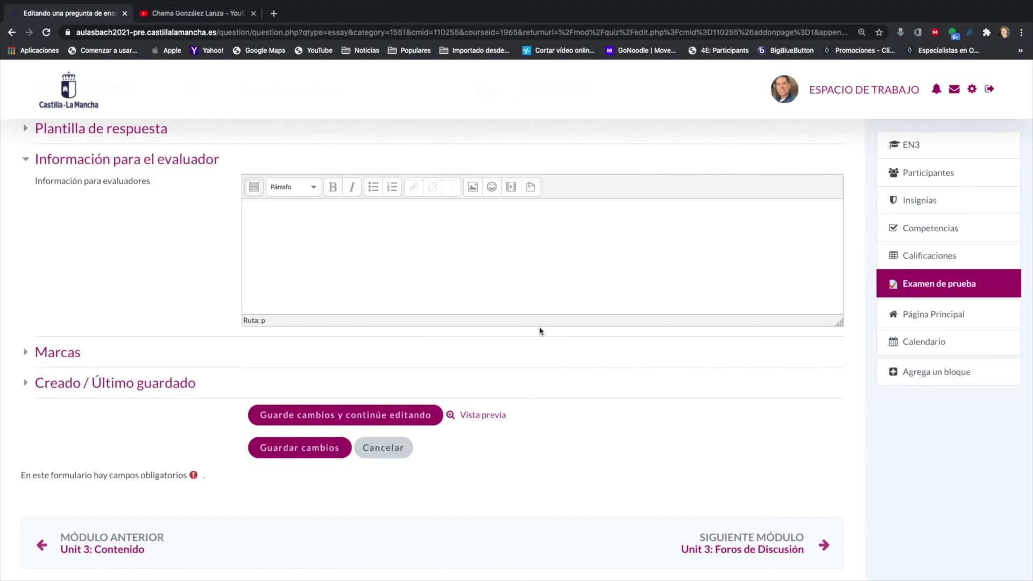
pyautogui.click(292, 447)
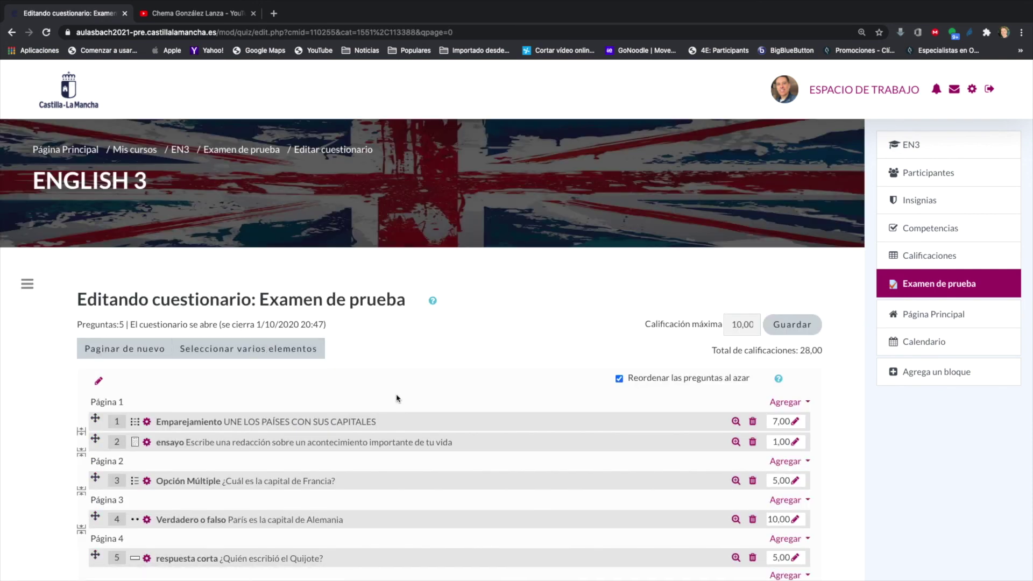
pyautogui.scroll(-2, 401, 400)
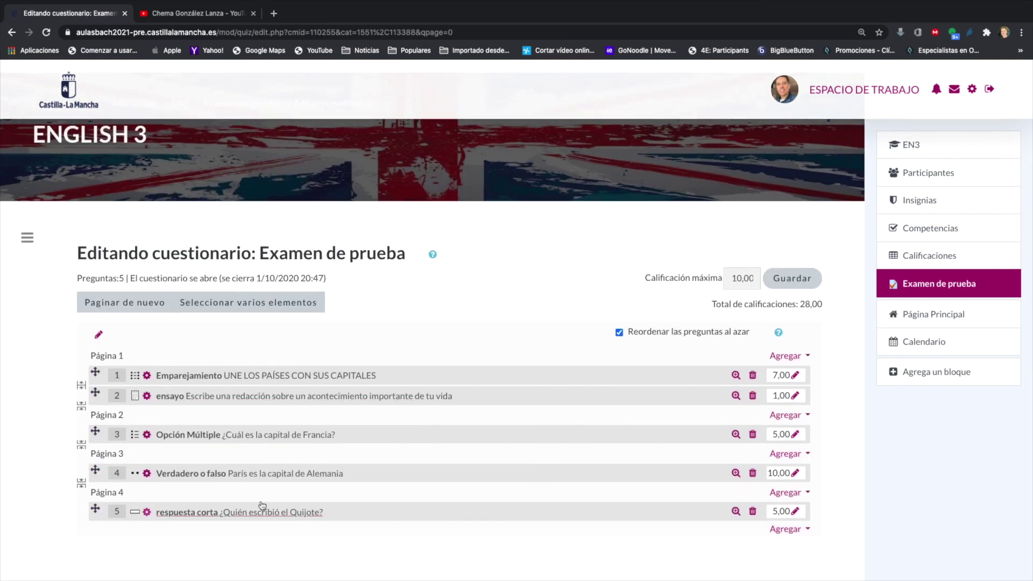